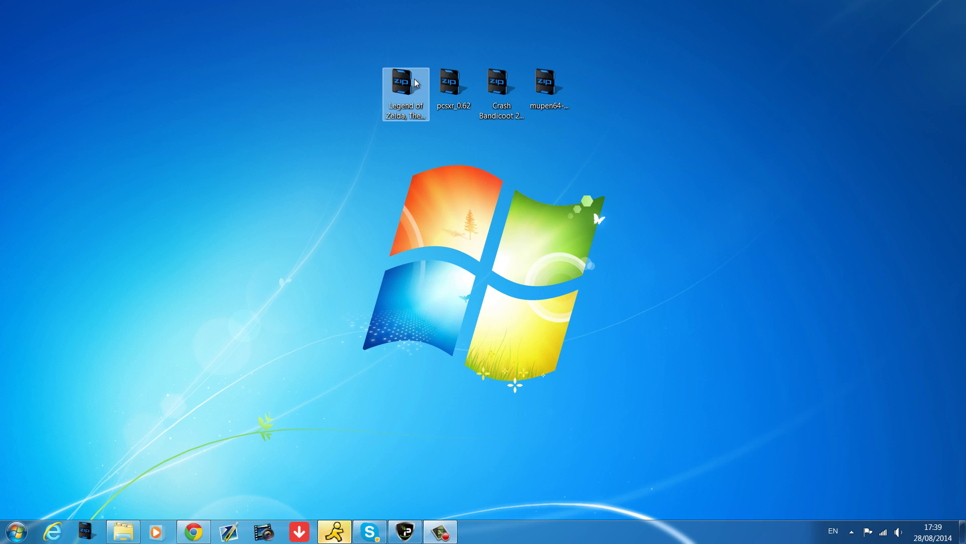
click(390, 89)
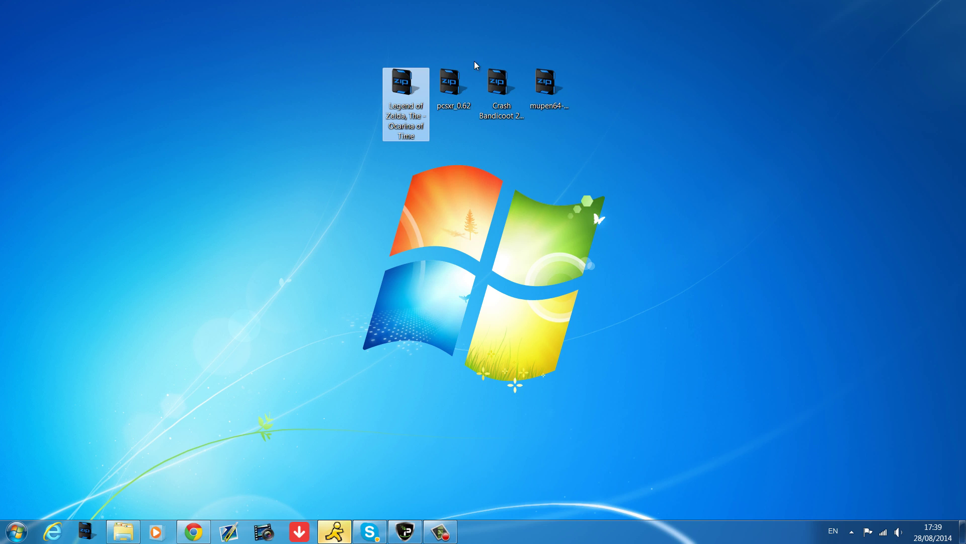
click(555, 87)
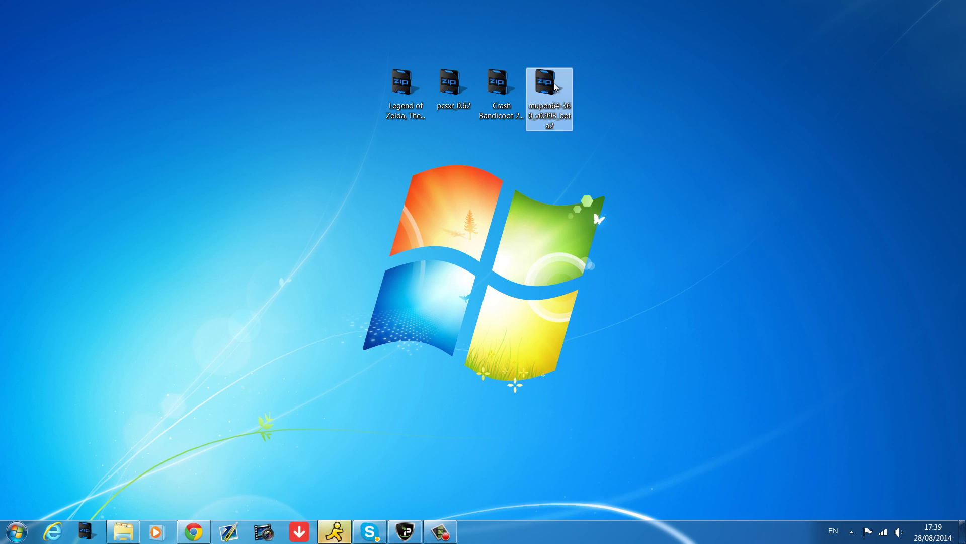
click(454, 87)
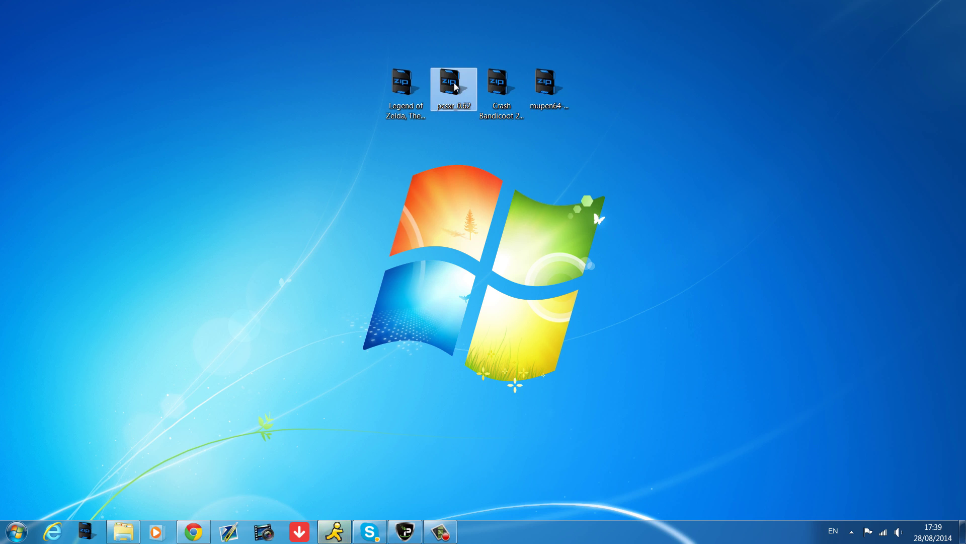
click(516, 95)
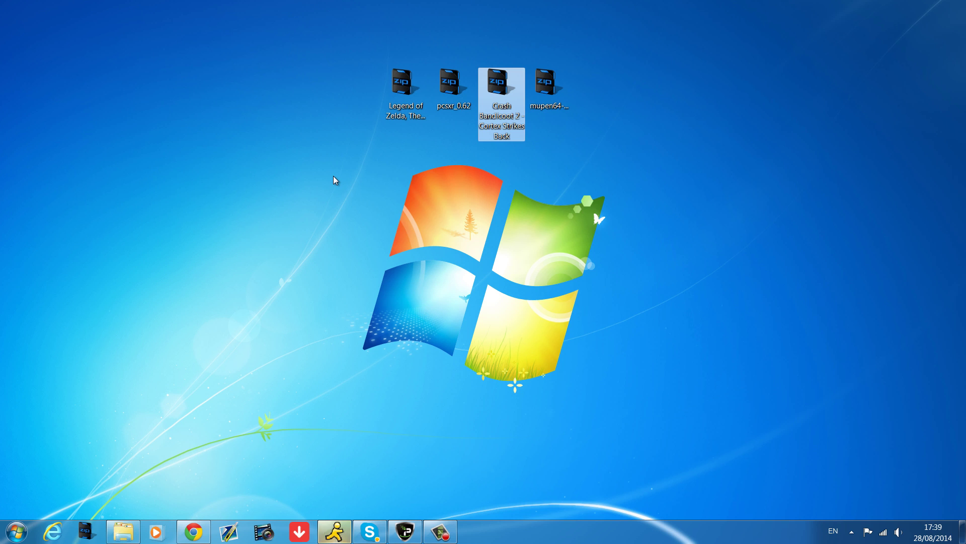
drag(313, 171, 839, 21)
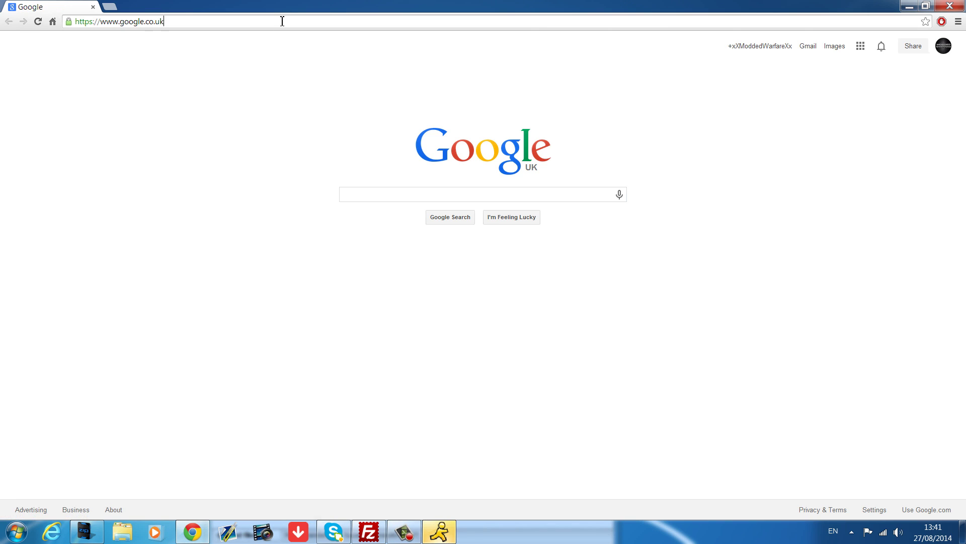
Go to coolrom.co.uk and open its list of Sony Playstation ROM files.
click(282, 21)
text(c)
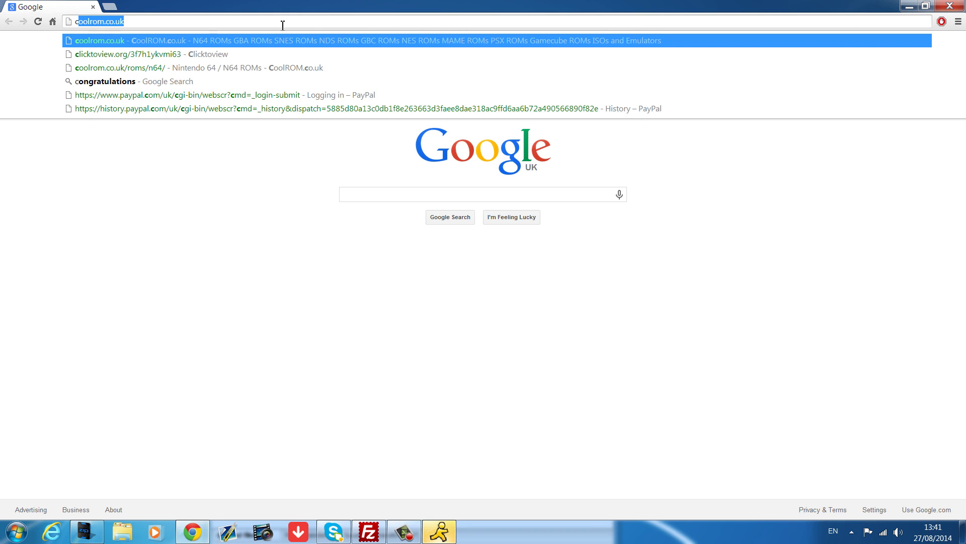
text(ool)
key(Return)
mouse_move(453, 70)
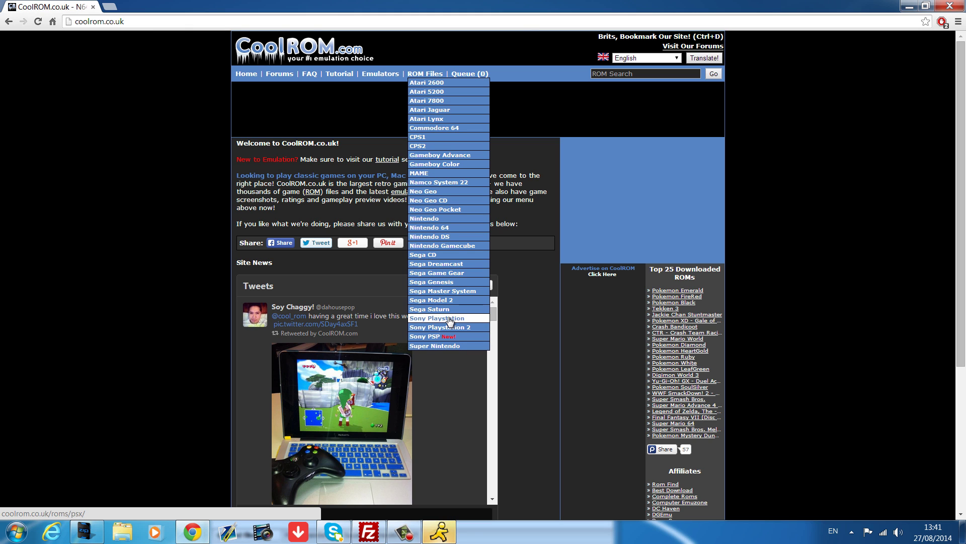
click(449, 319)
Open the Crash Bandicoot download page from the Top 50 Downloaded list.
scroll(291, 382, down, 2)
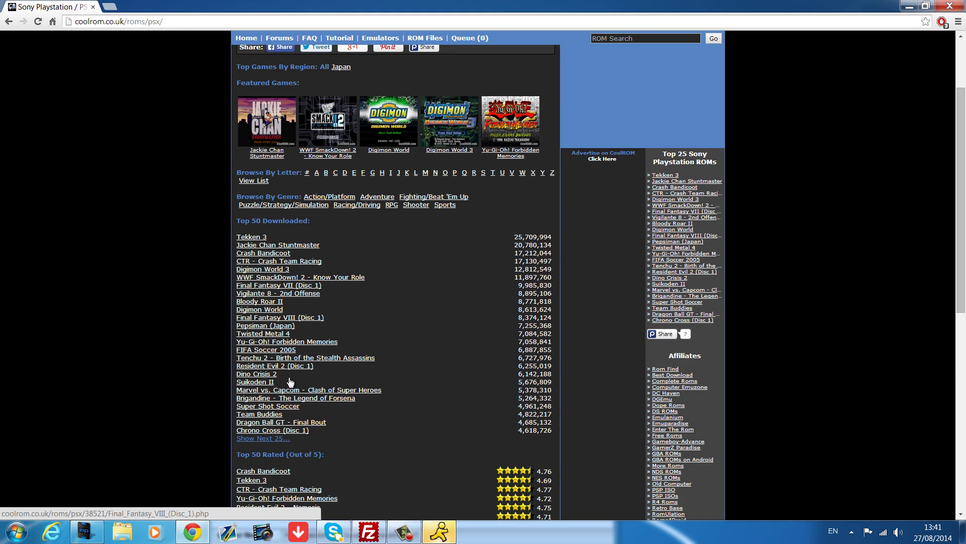
scroll(290, 382, down, 3)
scroll(282, 249, up, 3)
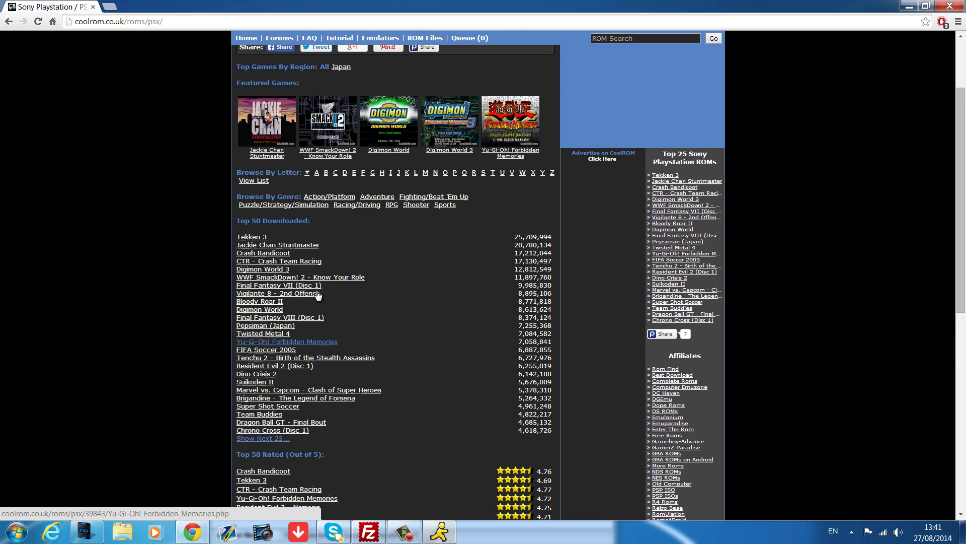
click(273, 254)
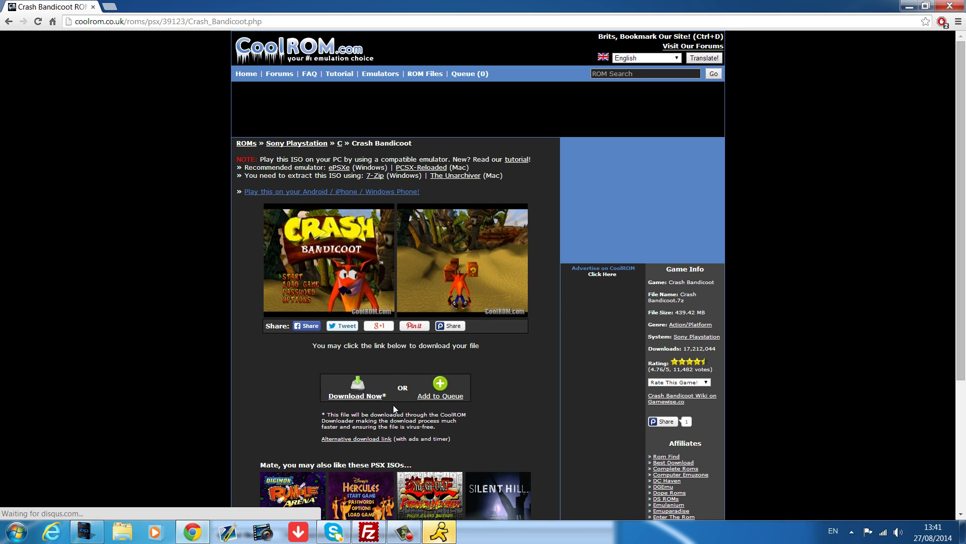
Try the alternative download link for Crash Bandicoot, moving its pop-up window clear of the page and closing it.
scroll(394, 405, down, 3)
click(354, 274)
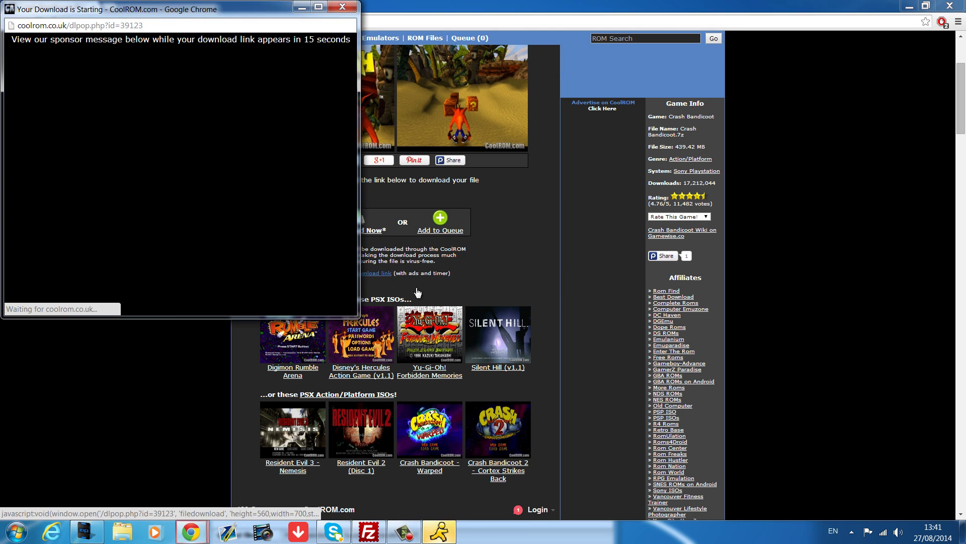
drag(157, 10, 228, 243)
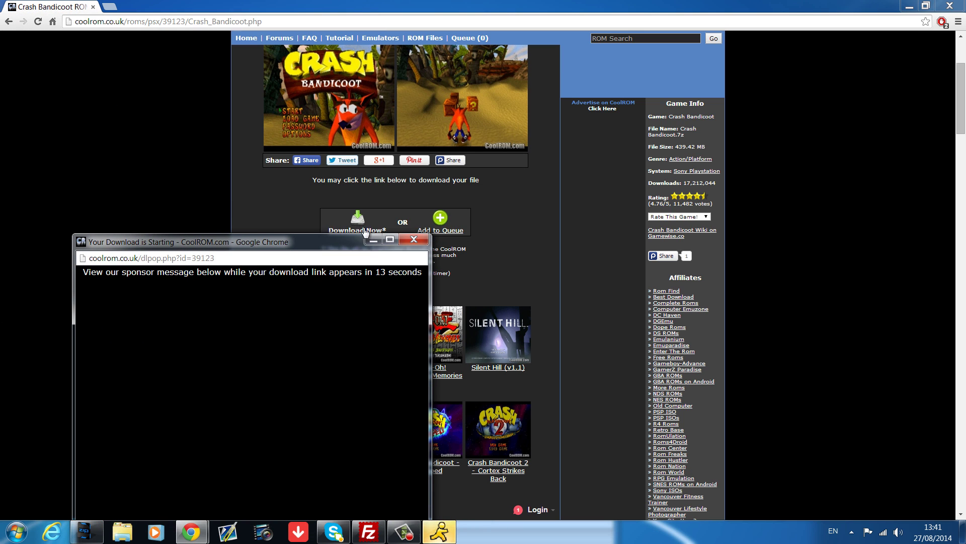
drag(332, 239, 349, 91)
drag(303, 162, 362, 151)
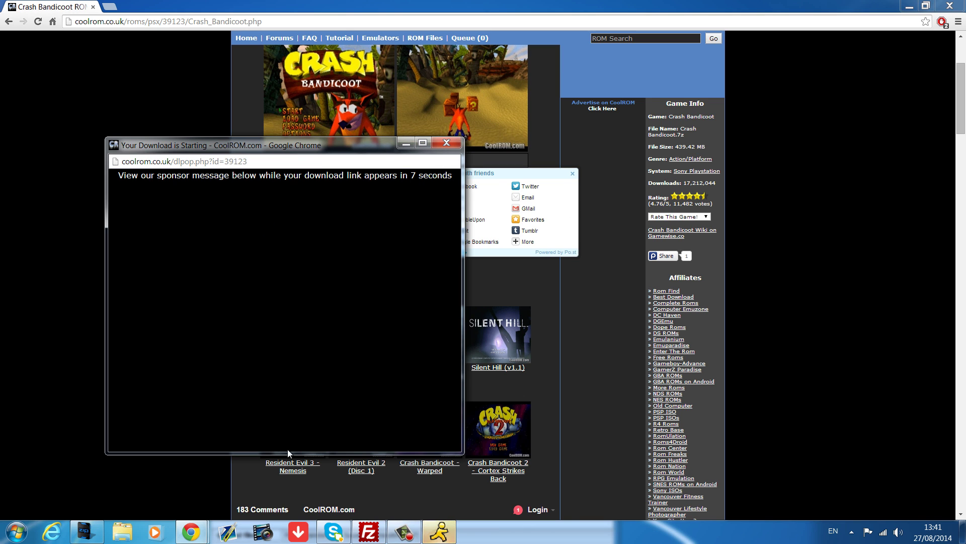
click(445, 144)
Open the page for Legend of Zelda, The - Ocarina of Time from the Nintendo 64 ROM listing.
scroll(295, 342, up, 3)
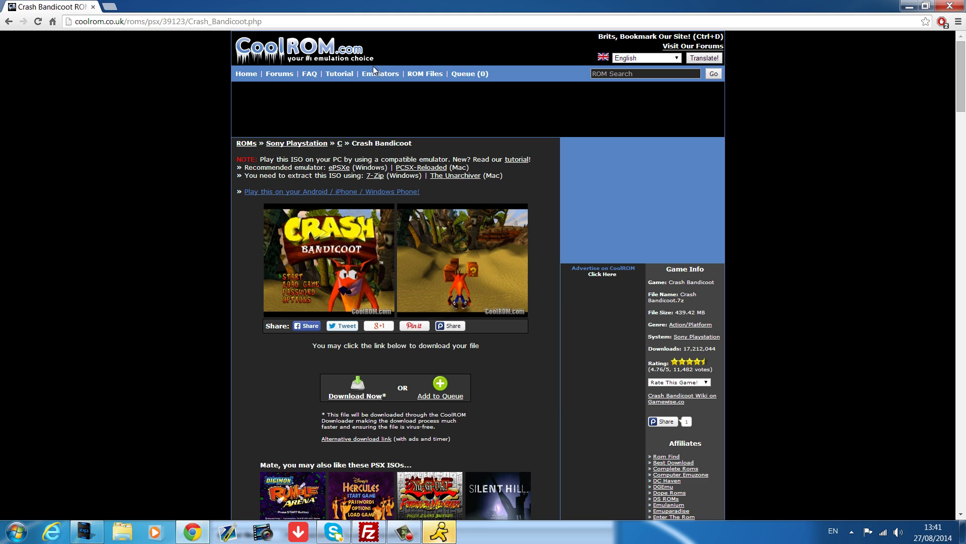
mouse_move(425, 73)
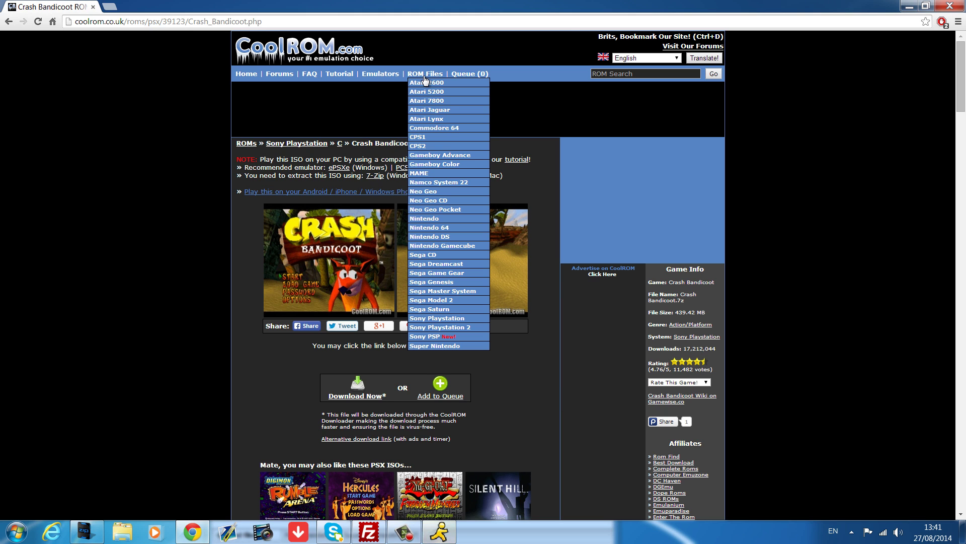
click(442, 227)
scroll(379, 427, down, 3)
scroll(379, 428, down, 3)
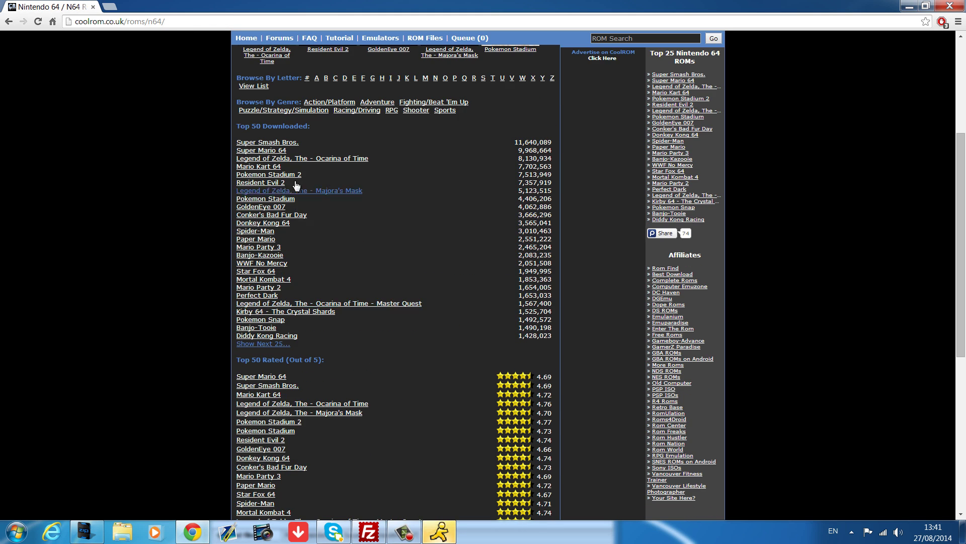
click(318, 304)
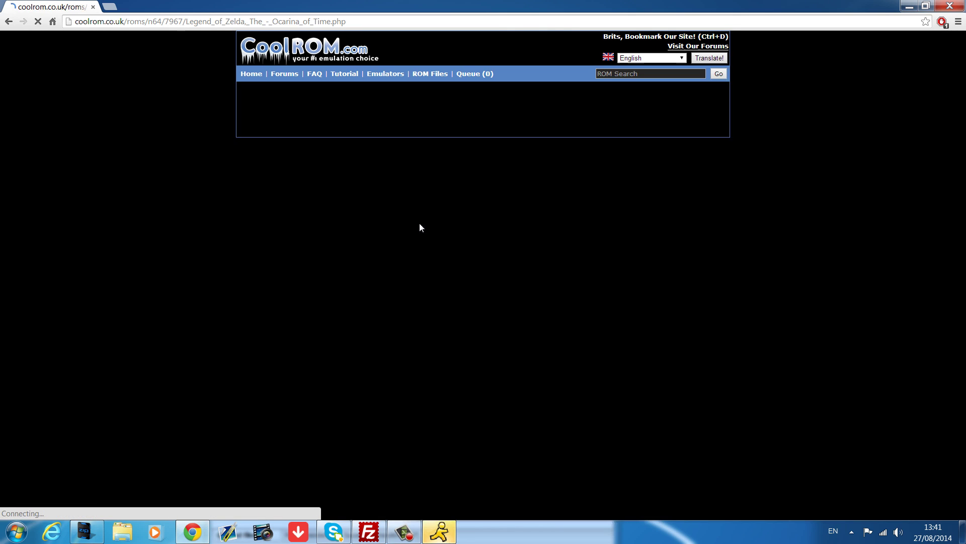
scroll(373, 391, down, 2)
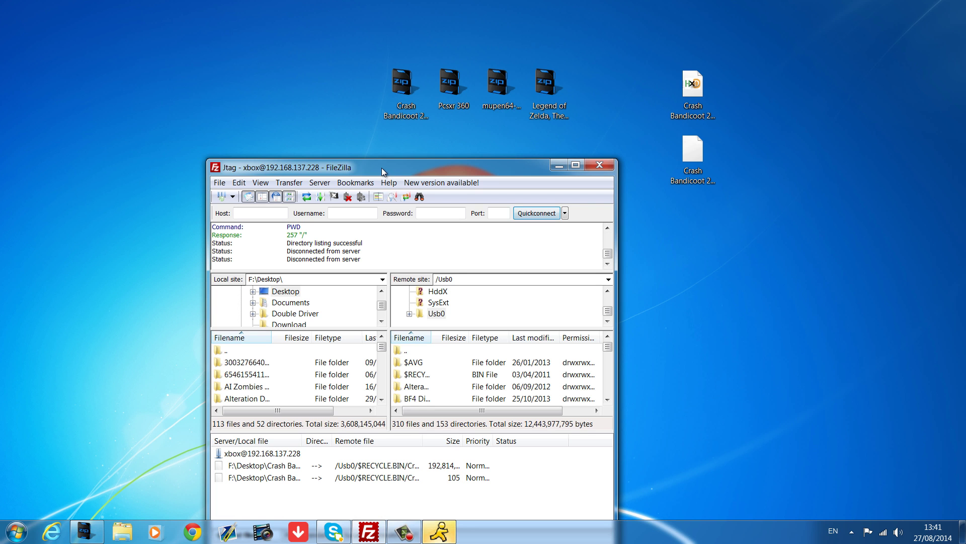
drag(382, 172, 220, 147)
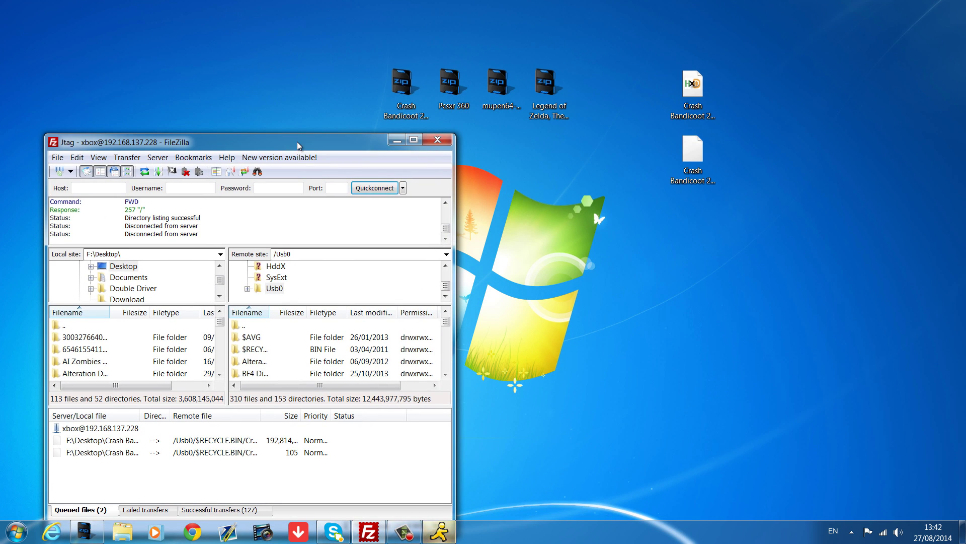
drag(292, 143, 409, 120)
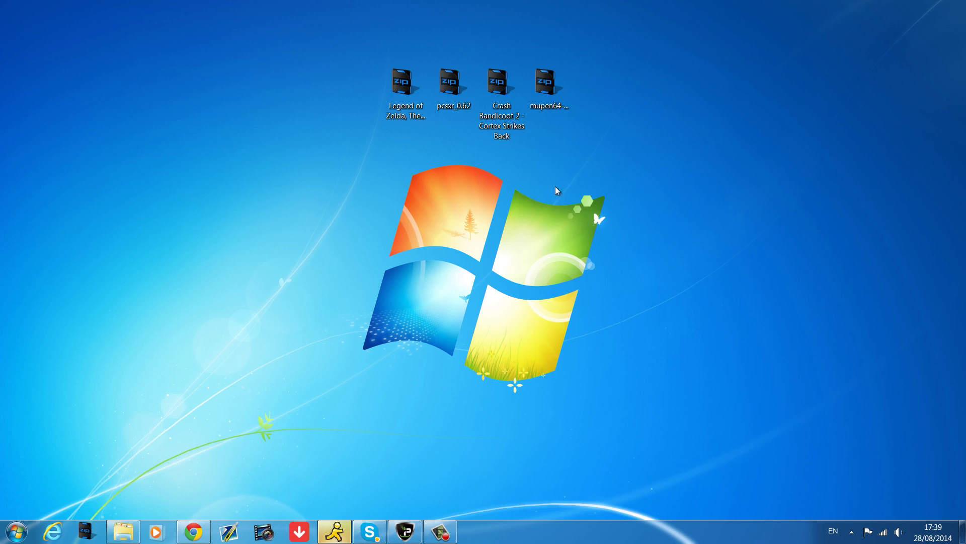
Check the file system of the USB (H:) drive in its properties, starting from the Computer window.
click(16, 532)
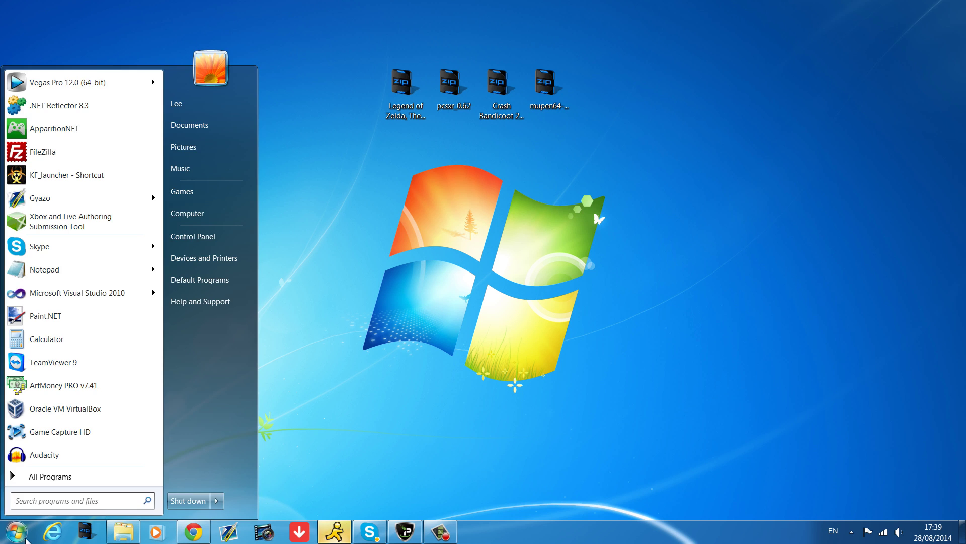
click(230, 216)
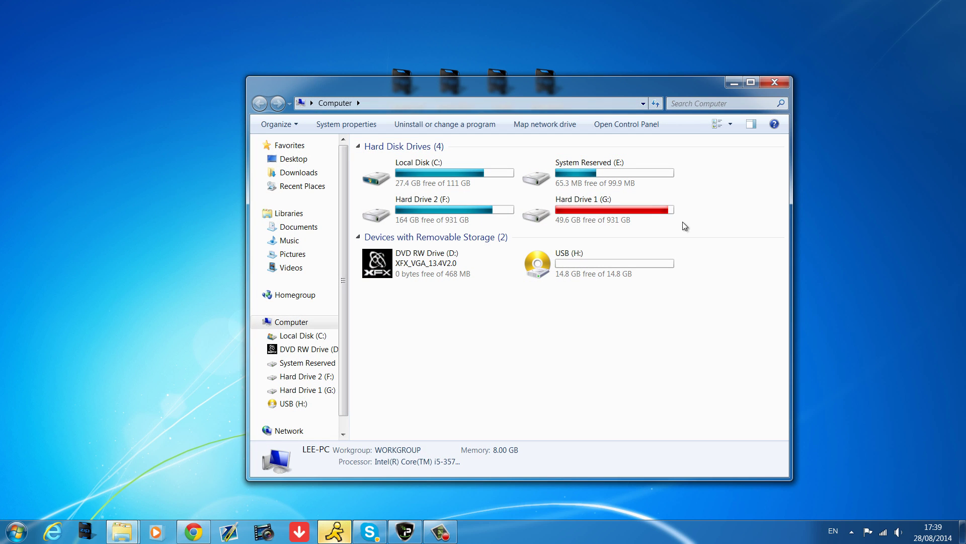
click(618, 275)
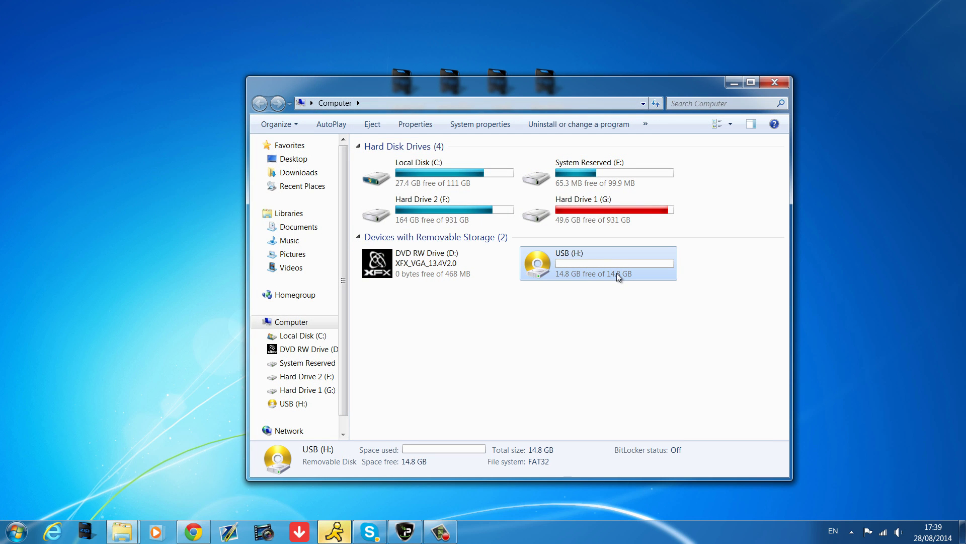
right_click(617, 273)
click(654, 262)
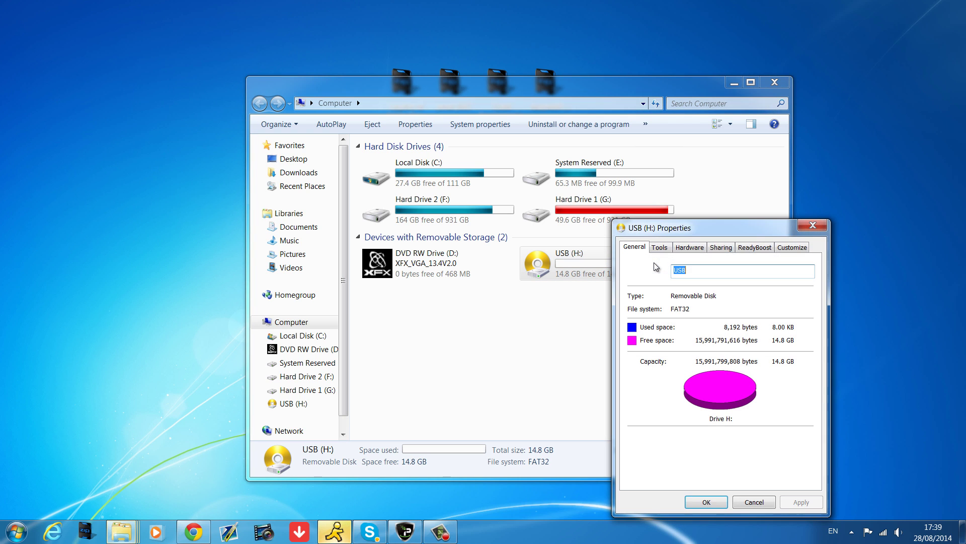
click(824, 228)
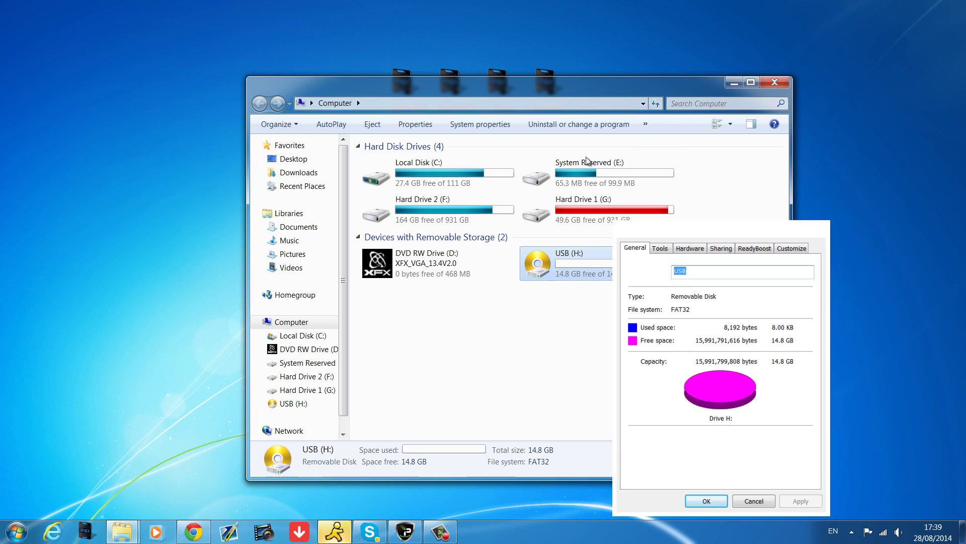
Open the USB (H:) drive and place its window below the zip archives on the desktop.
drag(518, 86, 474, 86)
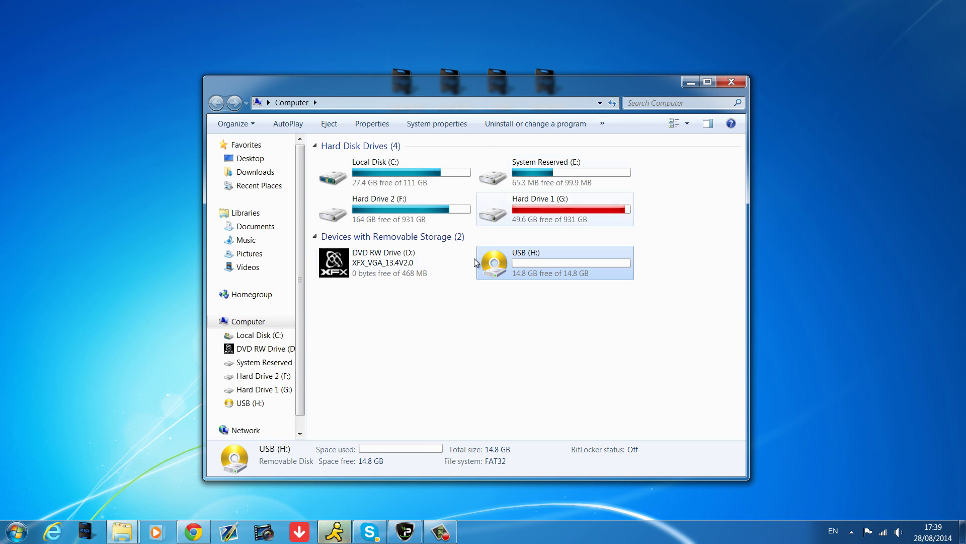
double_click(523, 264)
drag(439, 79, 520, 155)
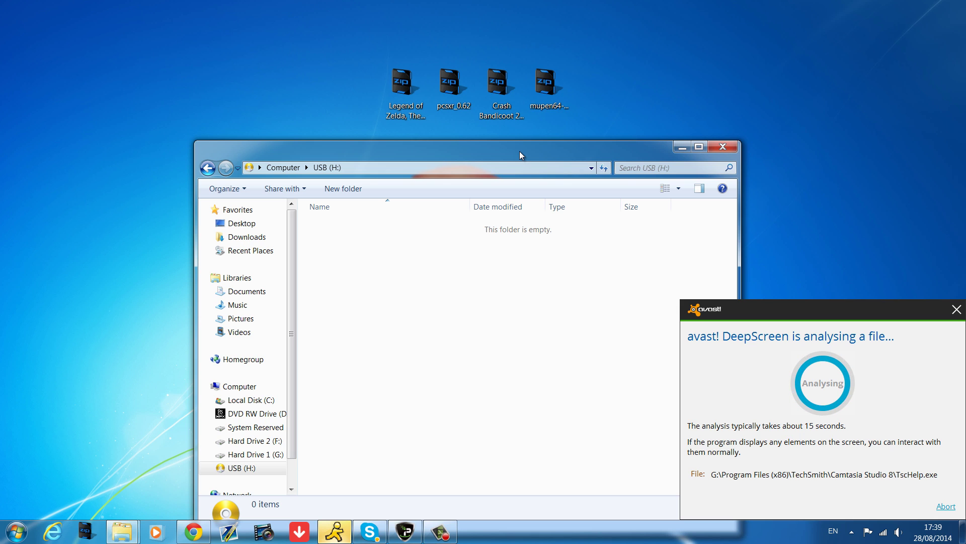
drag(521, 155, 506, 170)
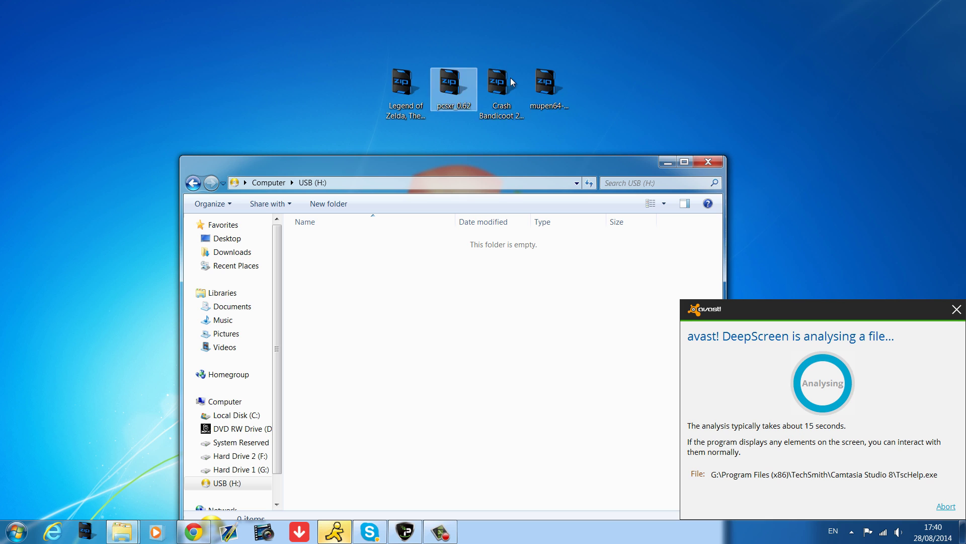
Open the pcsxr_0.62 archive, dismiss the antivirus and licence notices, and place the archive window beside the USB drive's window.
double_click(455, 81)
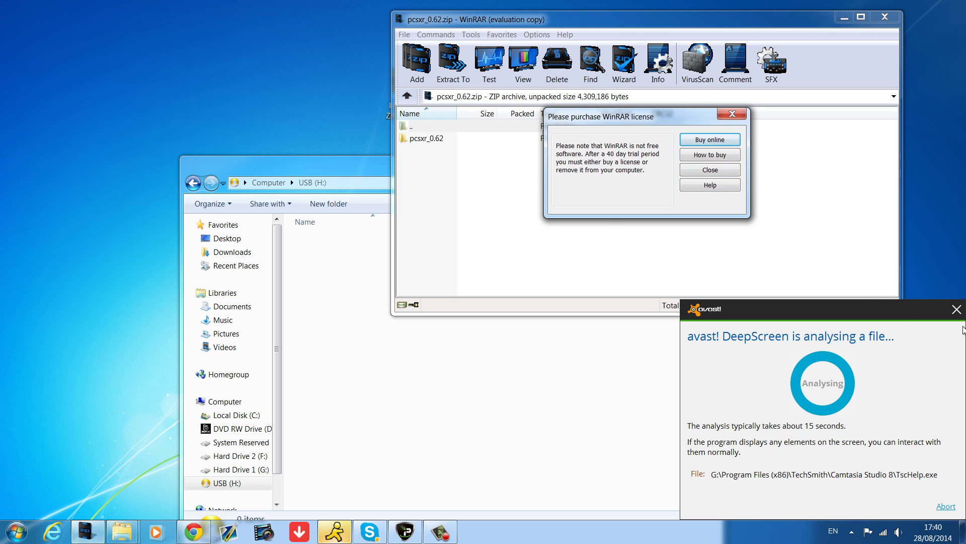
click(957, 309)
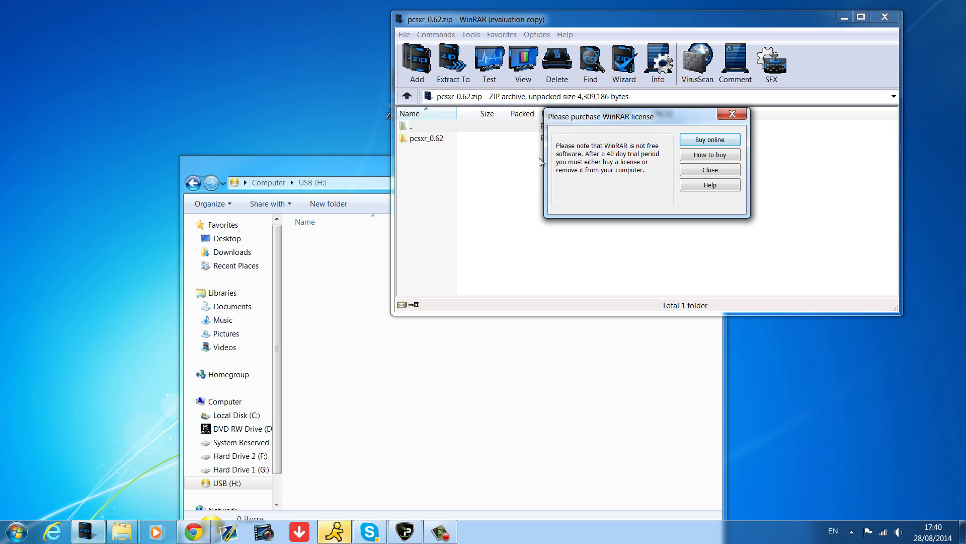
click(732, 114)
click(436, 140)
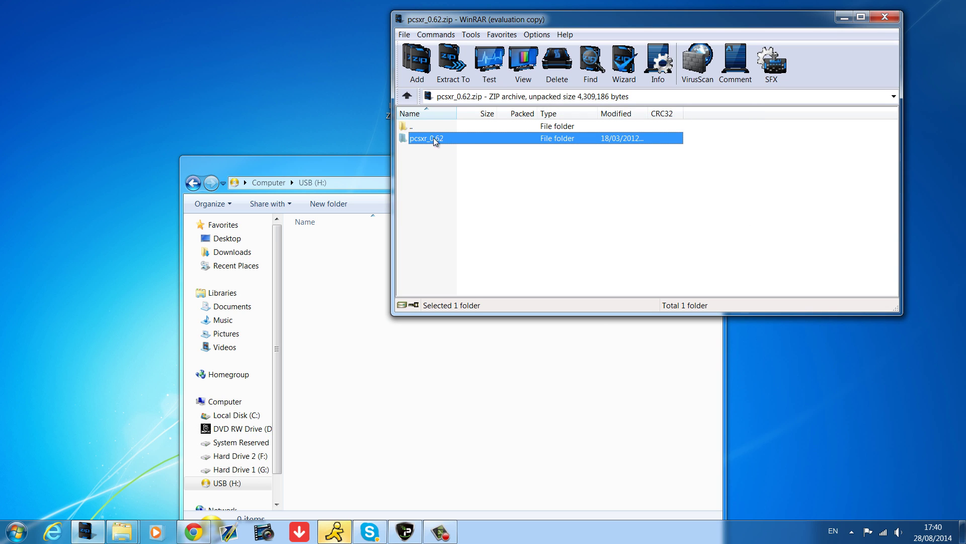
drag(566, 23, 781, 70)
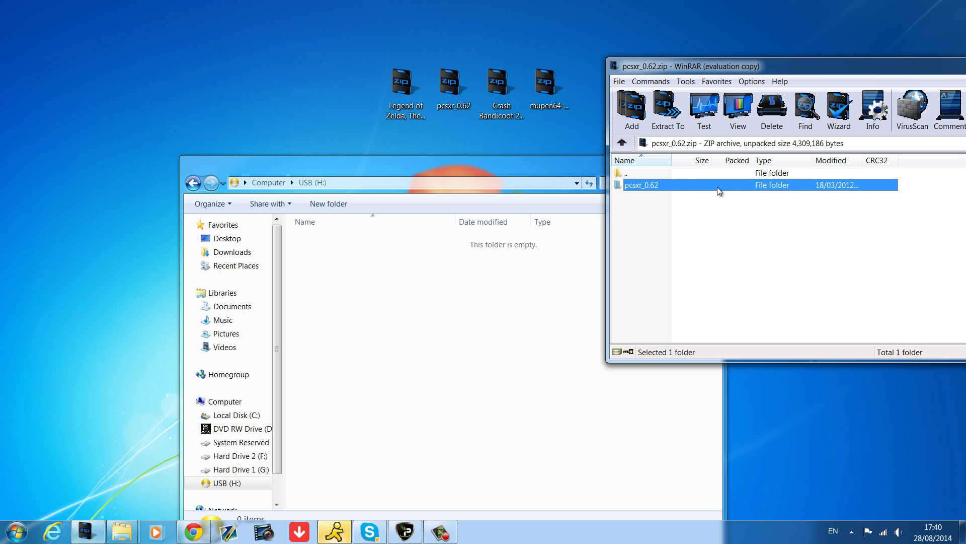
drag(720, 191, 335, 375)
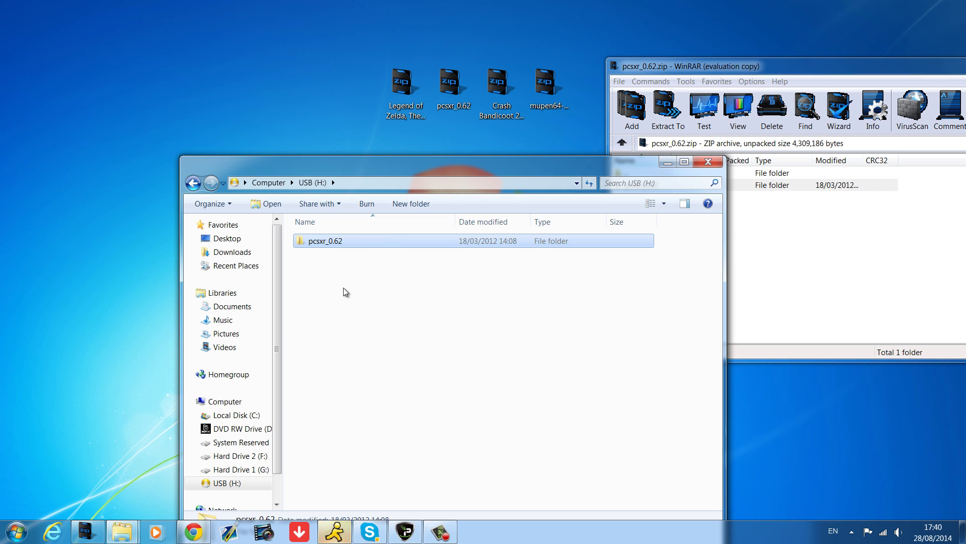
drag(343, 288, 501, 239)
drag(429, 269, 505, 242)
key(Delete)
key(Return)
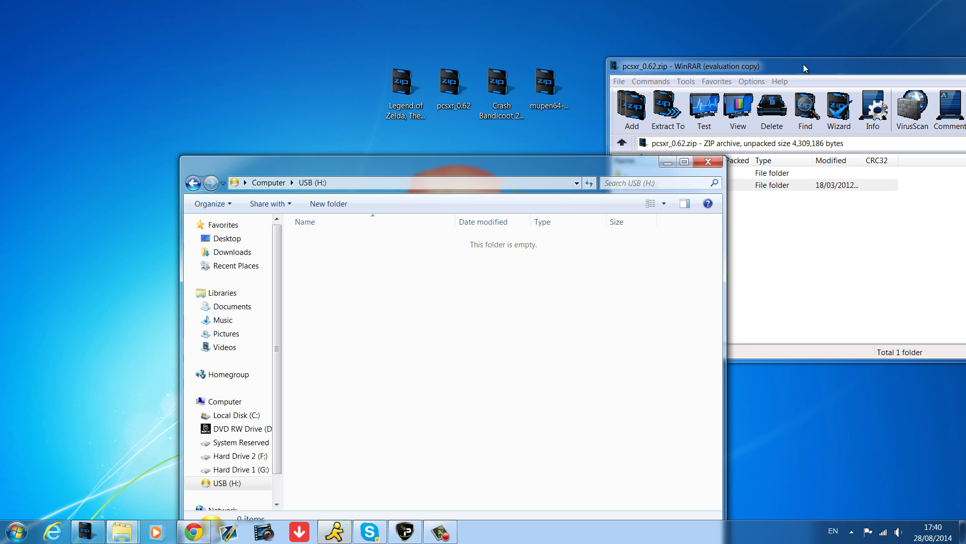
Copy the entire contents of the archive's pcsxr_0.62 folder onto the USB (H:) drive.
click(666, 182)
double_click(666, 181)
key(ctrl+a)
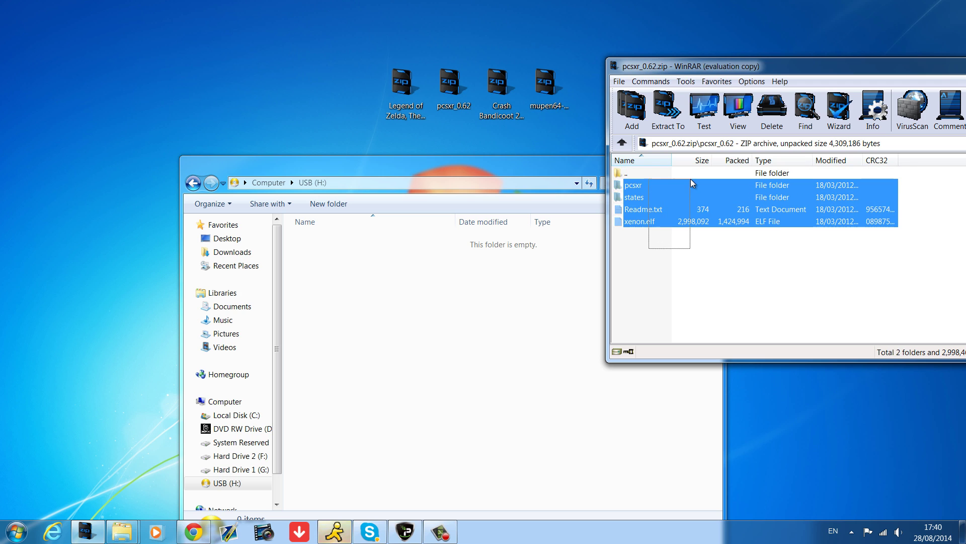
drag(694, 186, 405, 323)
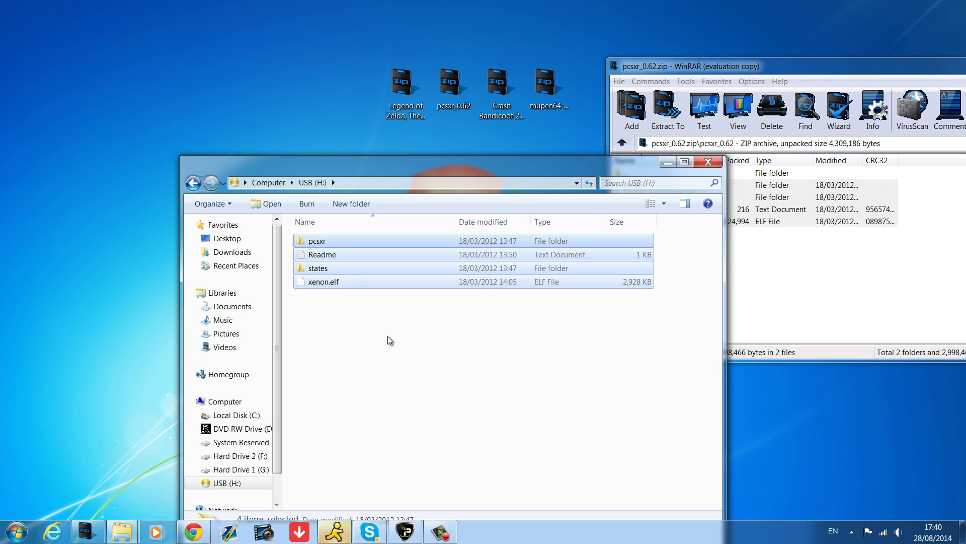
Delete the Readme text file from the USB drive.
click(349, 255)
key(Delete)
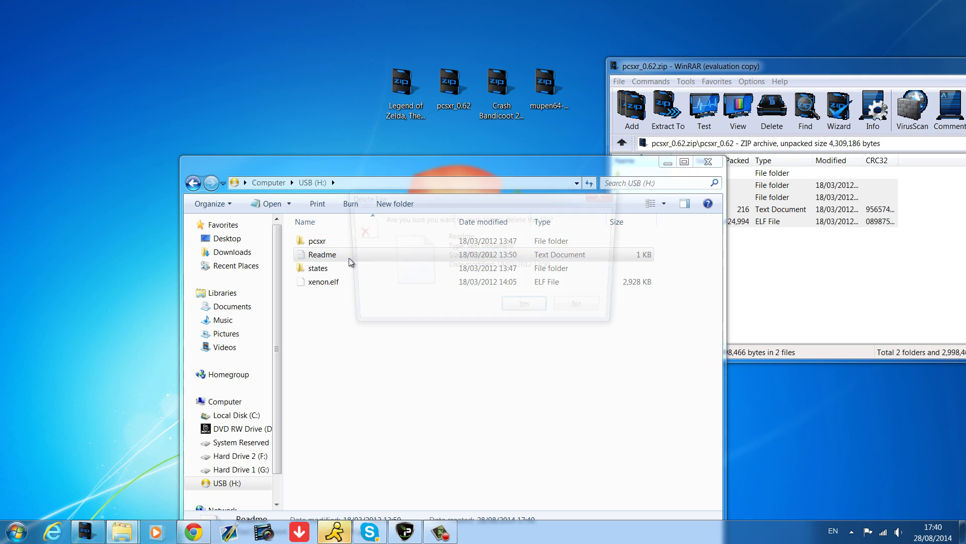
key(Return)
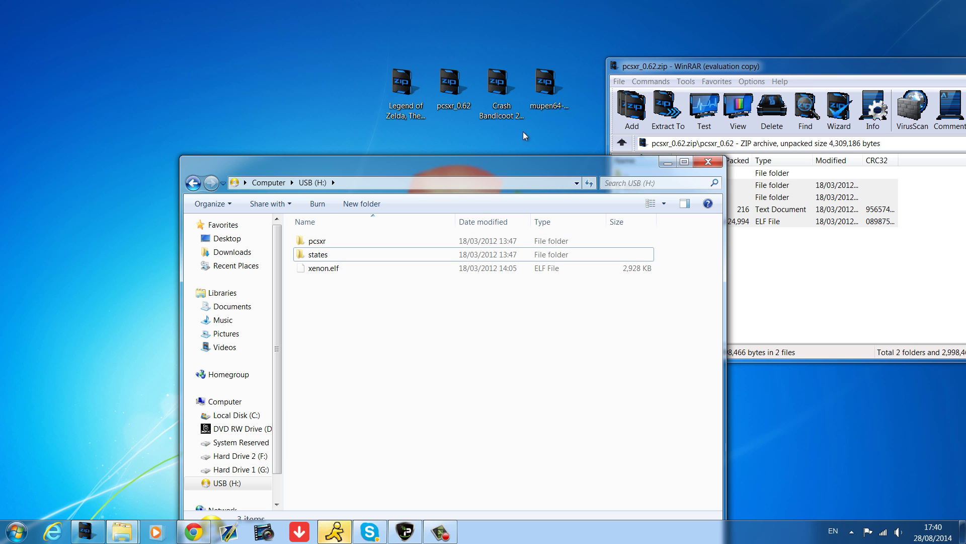
Open the Crash Bandicoot 2 archive, dismiss the licence notice, and copy its BIN and CUE files onto the USB drive.
double_click(496, 88)
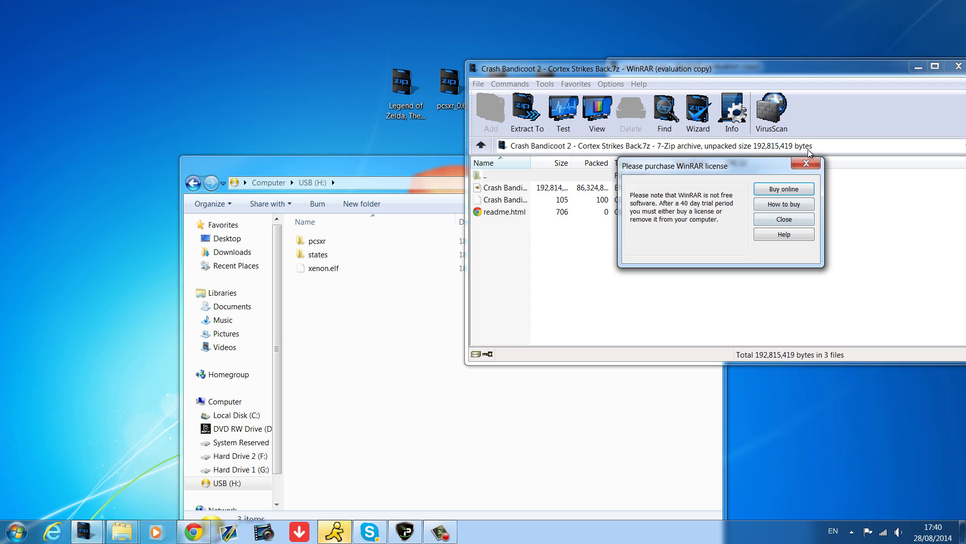
key(Escape)
drag(774, 191, 335, 373)
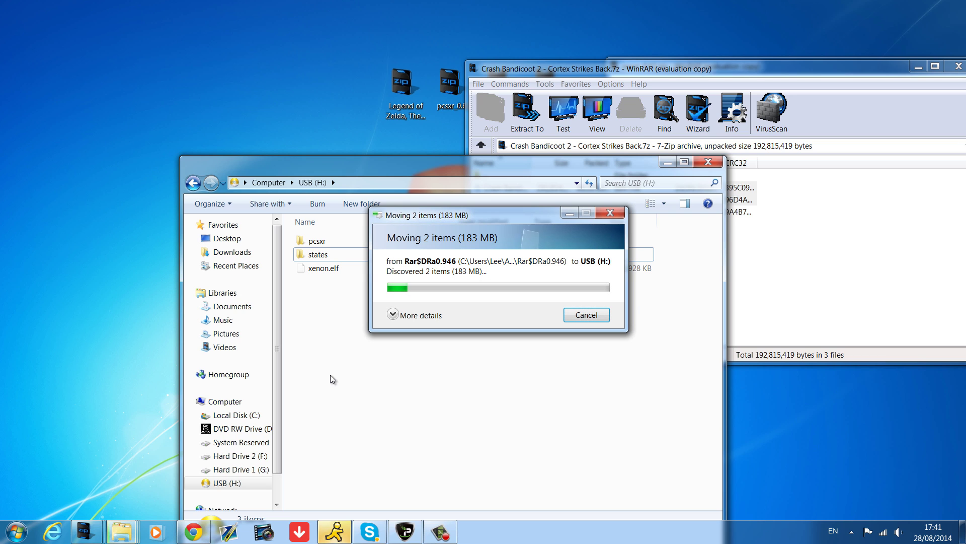
click(392, 314)
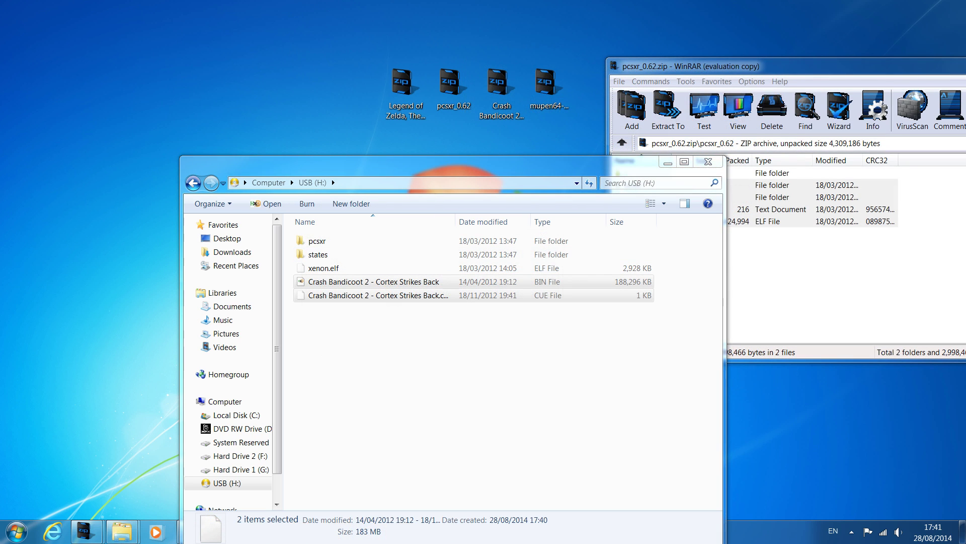
Select all items on the USB drive to review them, reposition its window higher on the desktop, and close it.
drag(654, 366, 294, 230)
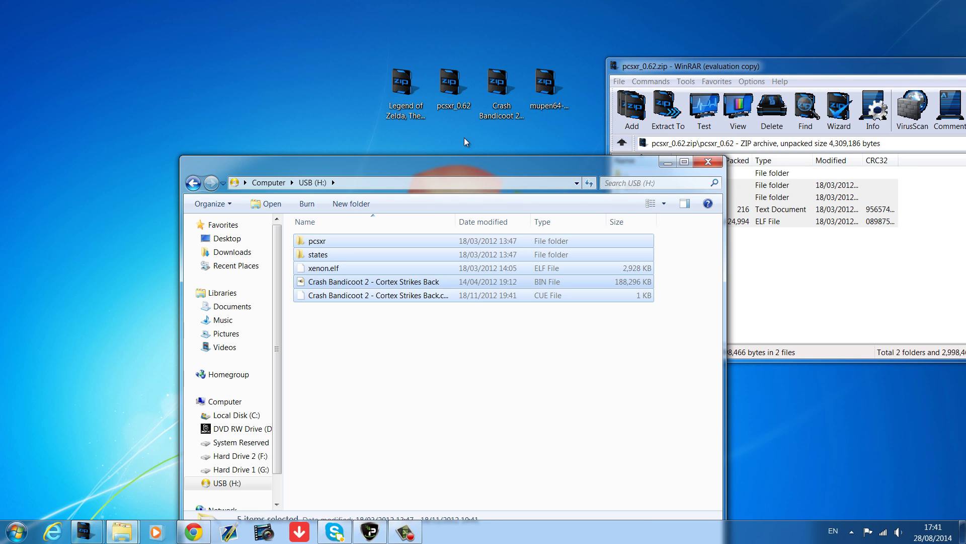
drag(484, 170, 404, 123)
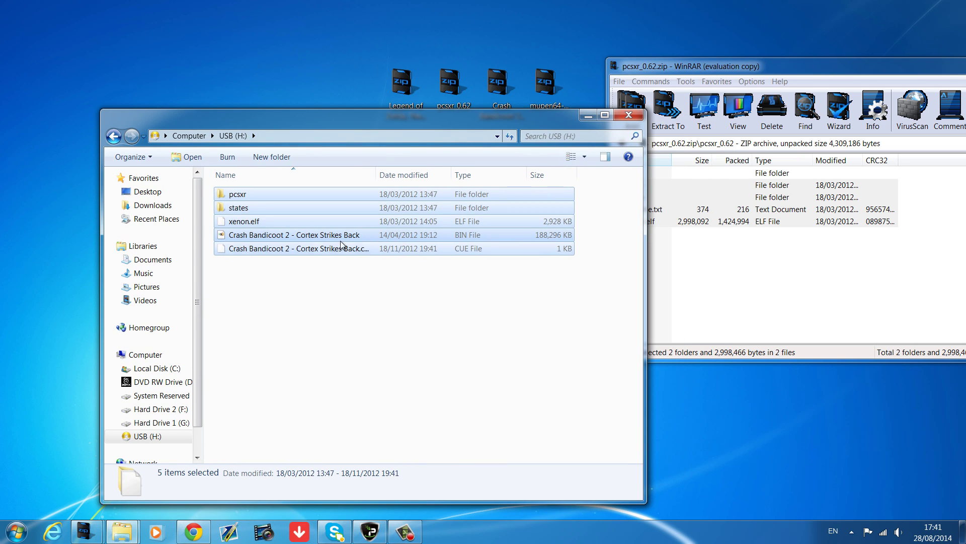
click(635, 116)
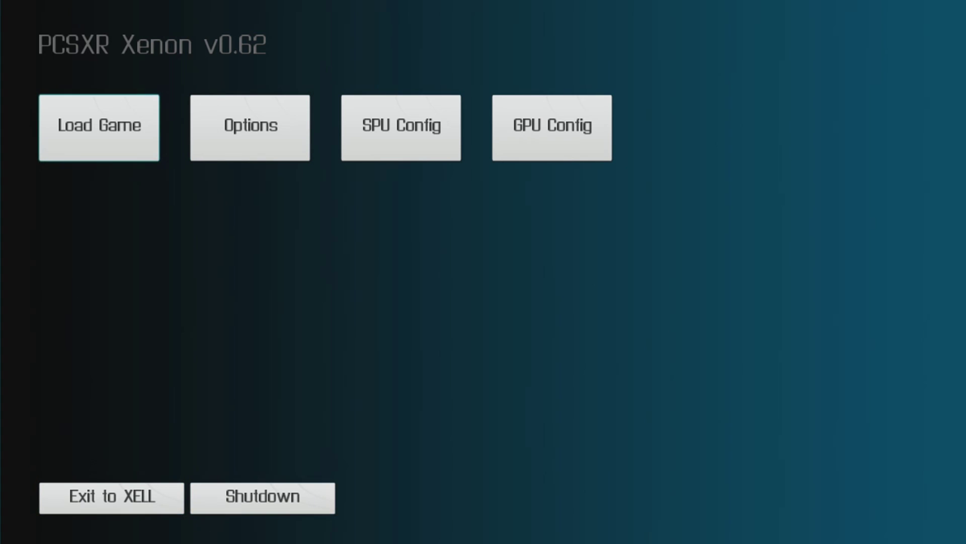
In PCSXR Xenon, look over the main menu entries and load the Crash Bandicoot 2 game.
key(Right)
key(Right)
key(Right)
key(Left)
key(Left)
key(Left)
key(Return)
key(Down)
key(Down)
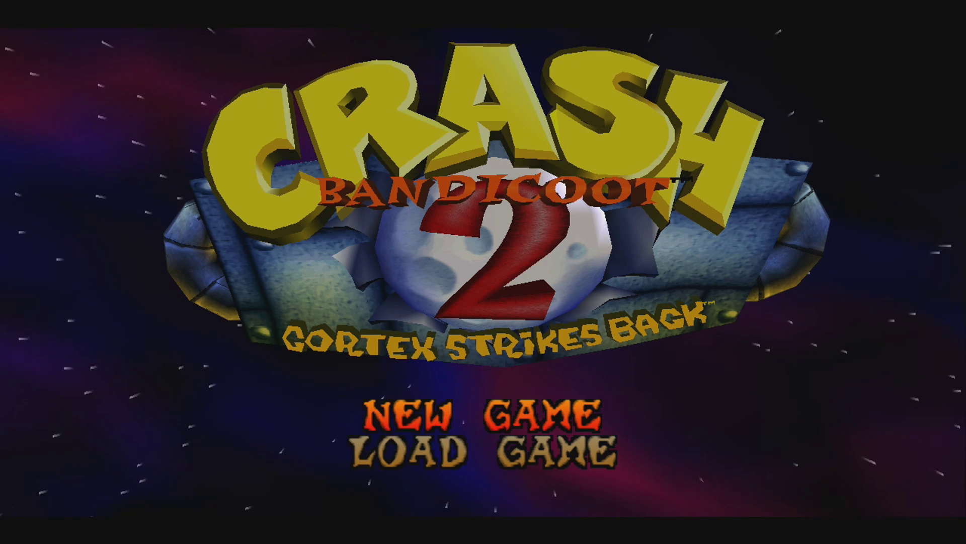
Start playing from the title screen and bring up the Load Game slots in the warp room's Load/Save area.
key(Down)
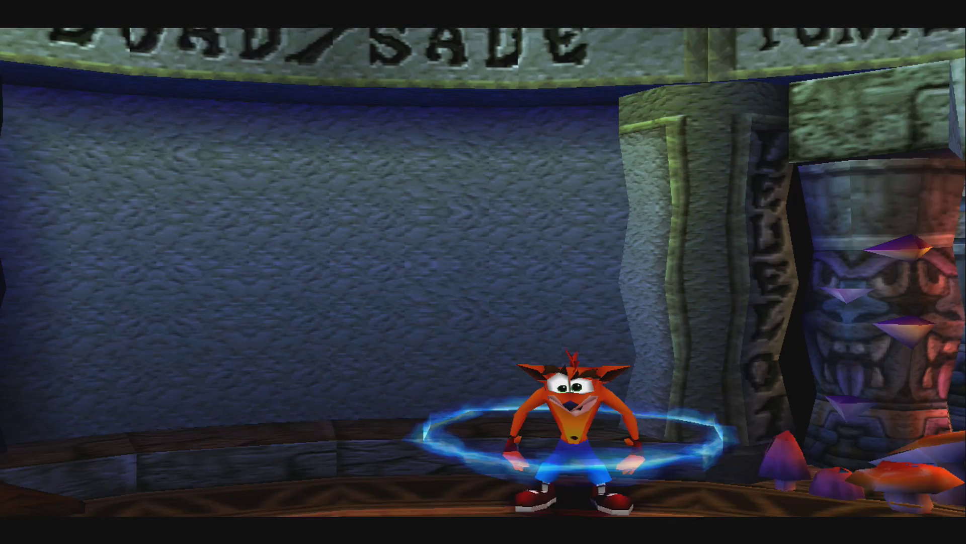
key(Down)
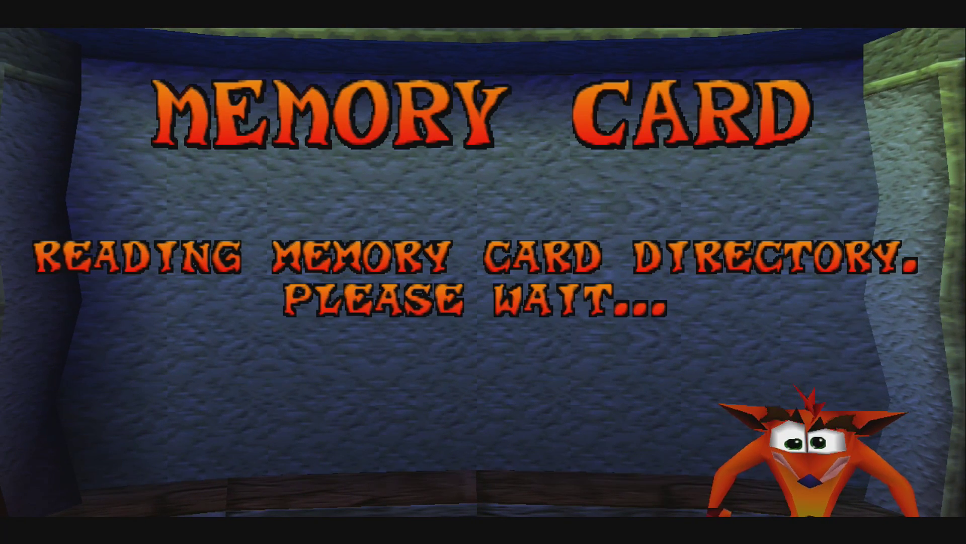
key(Up)
key(Up)
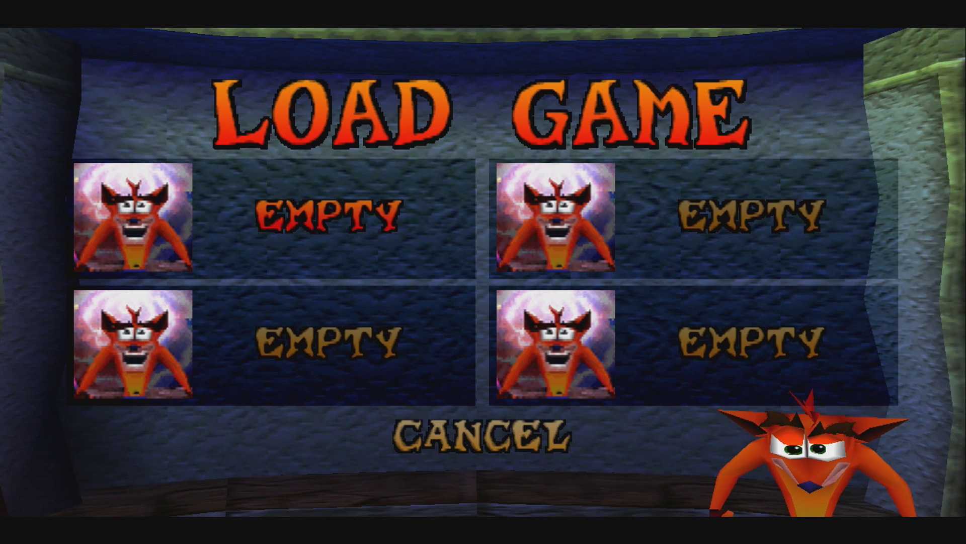
Look through the Load Game slots and back out to the Load/Save menu.
key(Down)
key(Down)
key(Down)
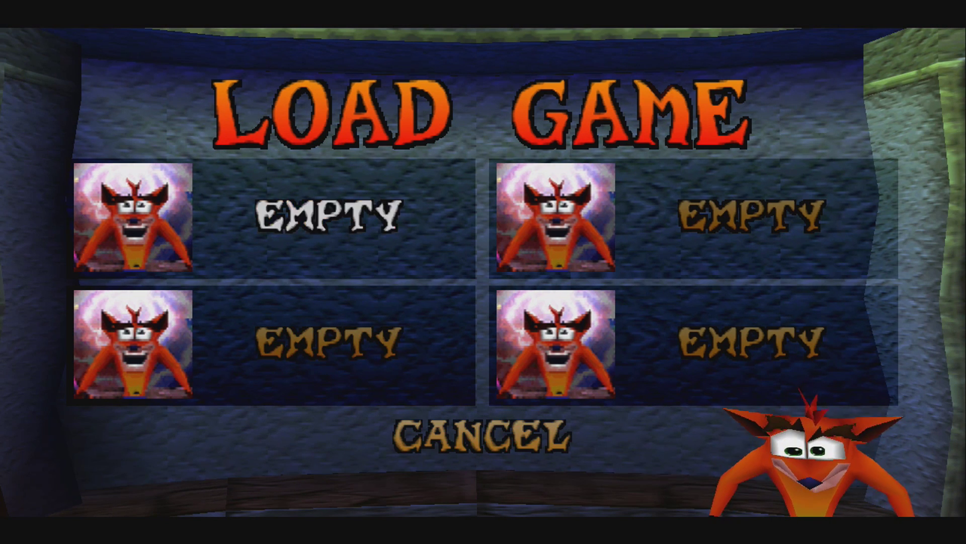
key(Up)
key(Return)
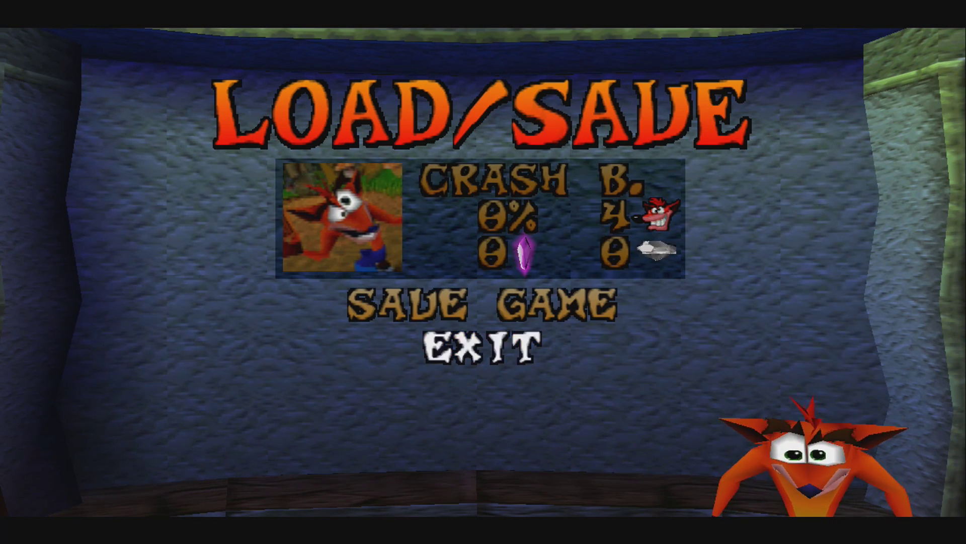
Choose to save the game in an empty slot and enter the player's name.
key(Up)
key(Return)
key(Return)
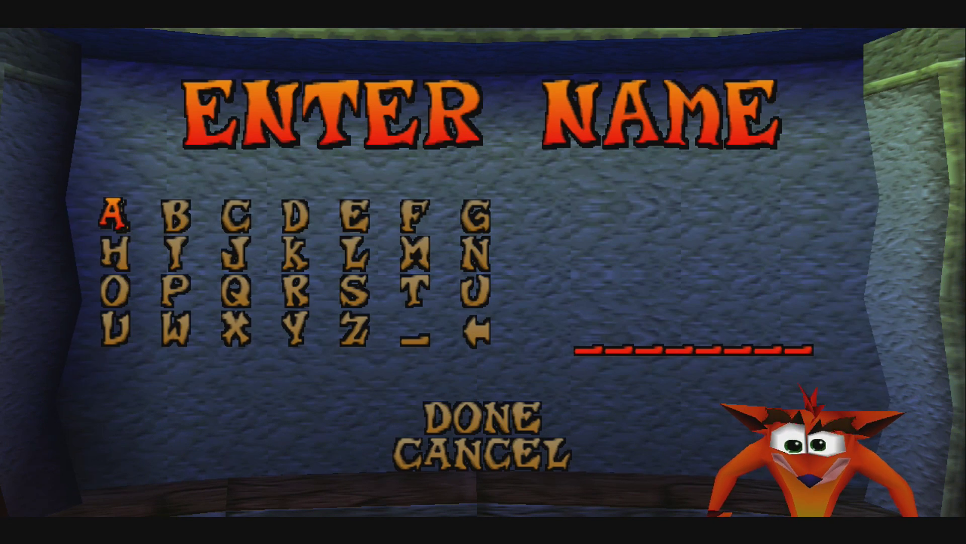
key(Right)
key(Right)
key(Right)
key(Right)
key(Right)
key(Down)
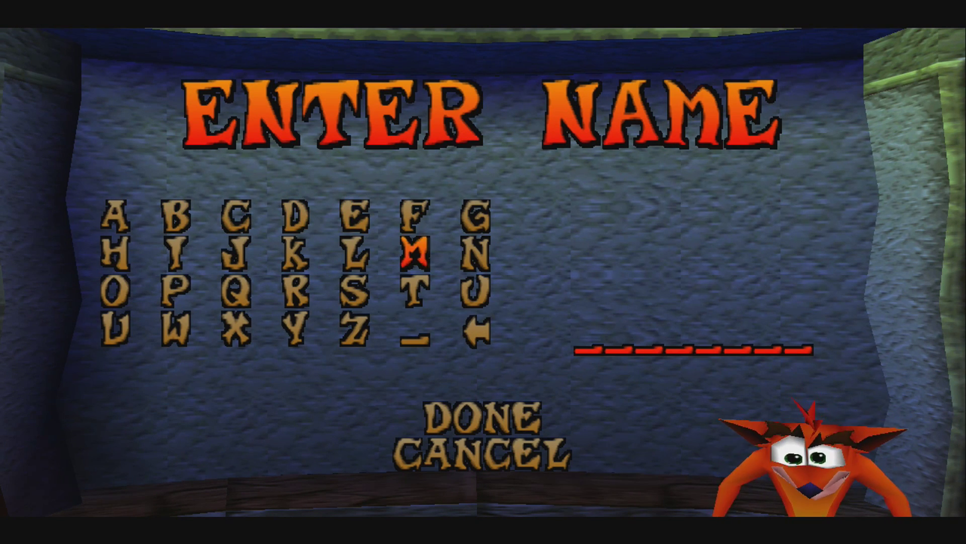
key(Left)
key(Return)
key(Up)
key(Return)
key(Return)
key(Down)
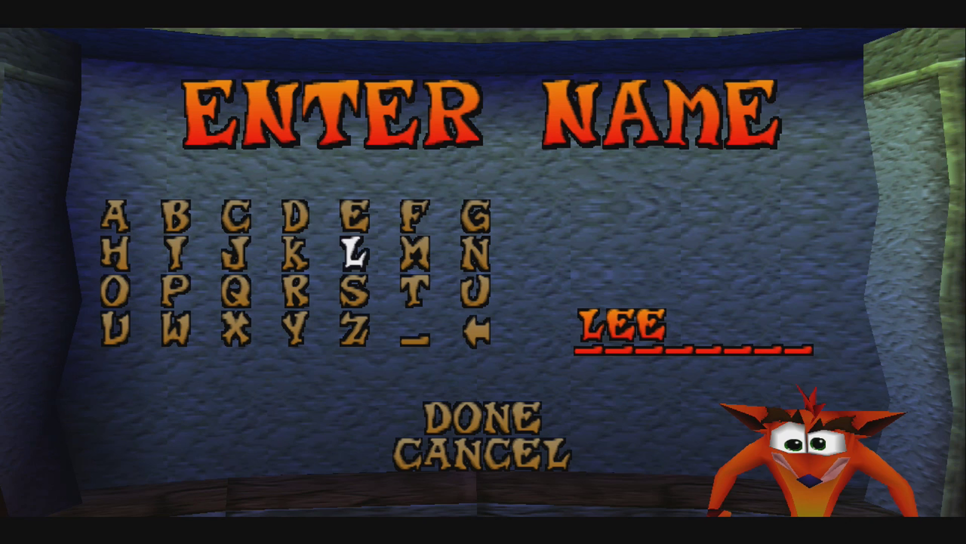
Confirm the entered name to write the save to the memory card and exit to the warp room.
key(Right)
key(Right)
key(Down)
key(Down)
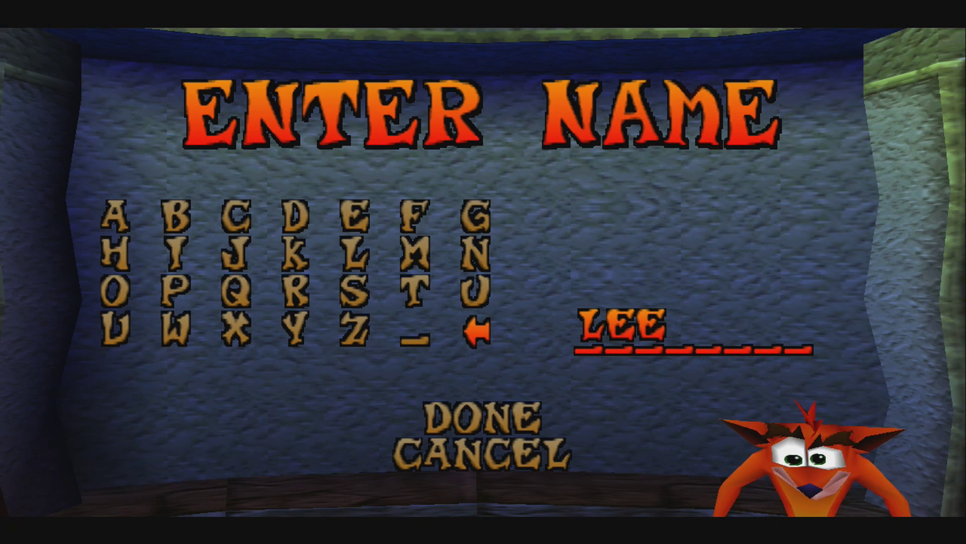
key(Down)
key(Return)
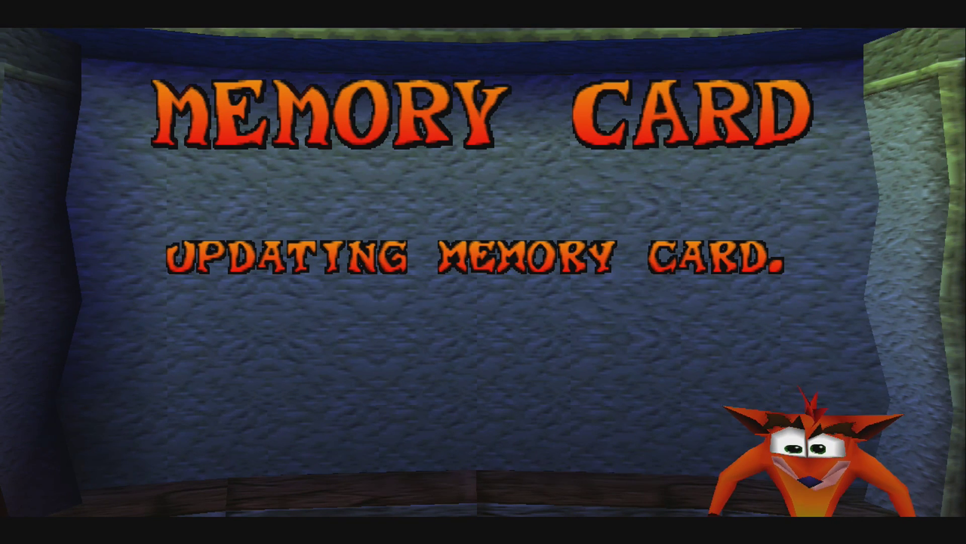
key(Return)
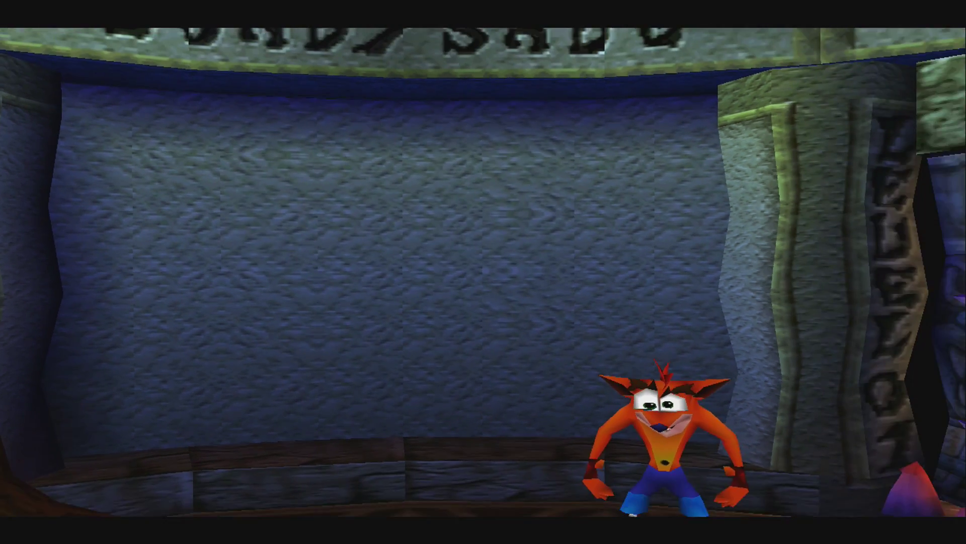
key(Right)
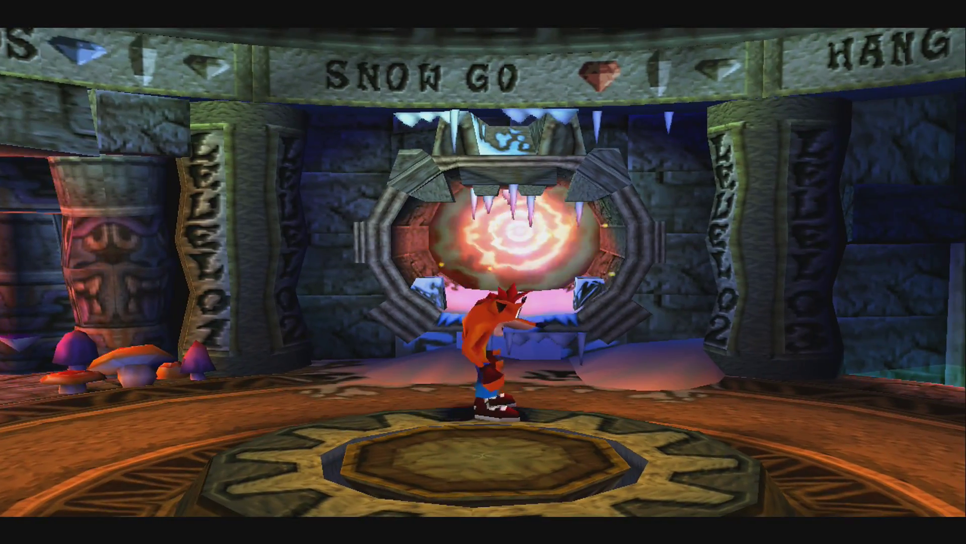
key(Right)
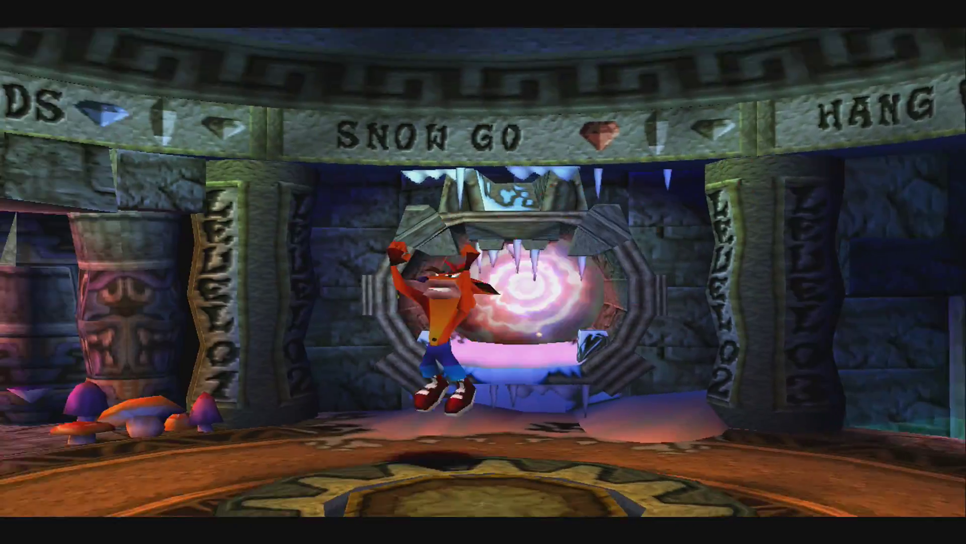
key(Right)
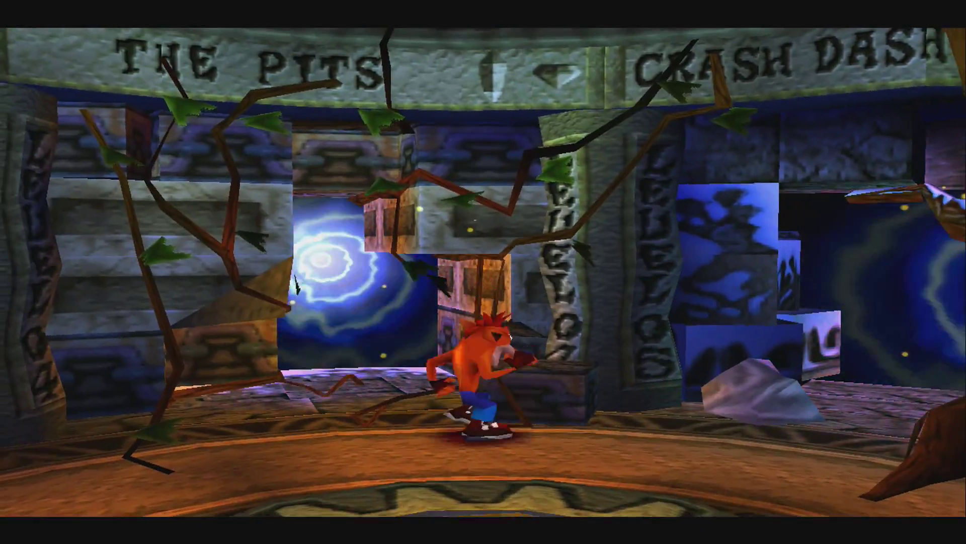
key(Left)
Open the emulator's in-game menu and examine the Fps Limit, Hi Res texture and GTE Accuracy settings in GPU Config.
key(Escape)
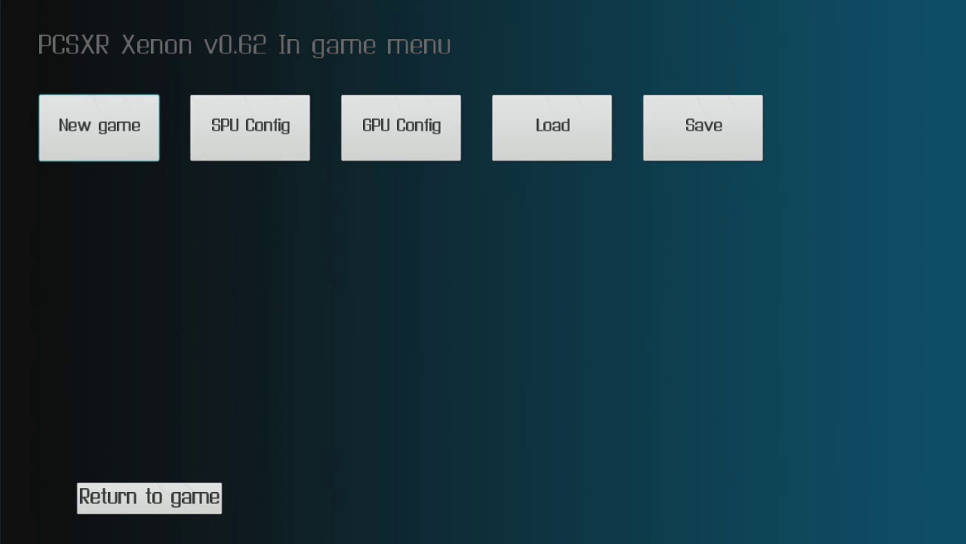
key(Right)
key(Right)
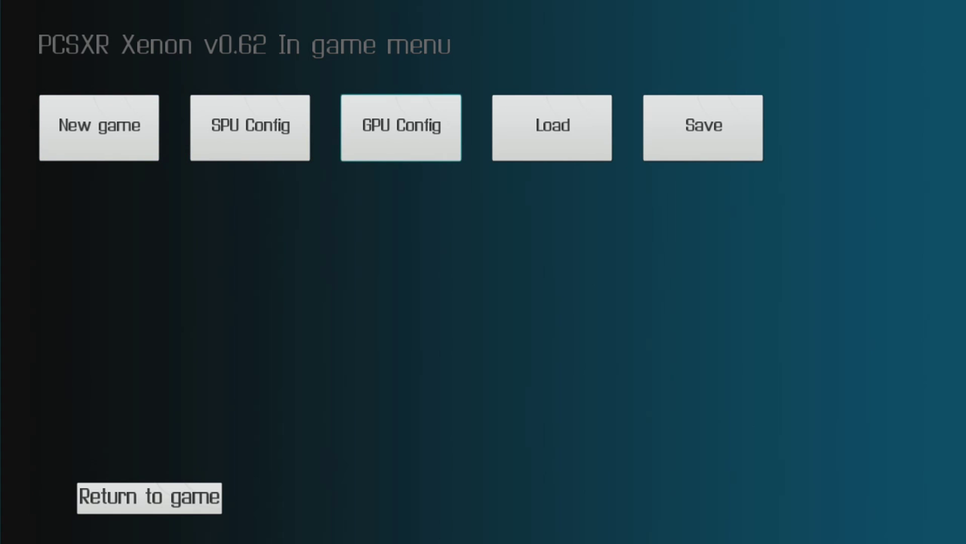
key(Return)
key(Down)
key(Down)
key(Up)
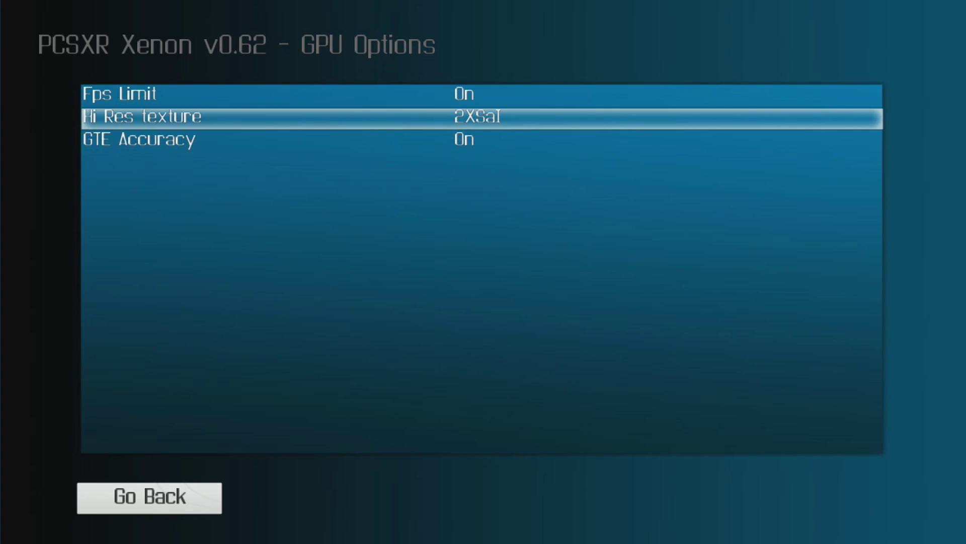
key(Up)
key(Down)
key(Down)
key(Up)
key(Up)
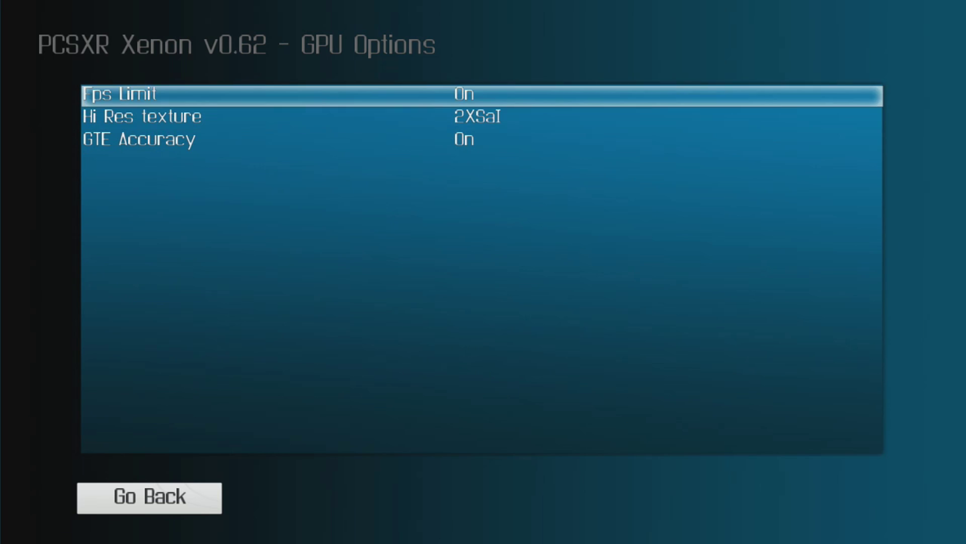
key(Down)
key(Down)
key(Up)
key(Up)
key(Down)
key(Down)
key(Down)
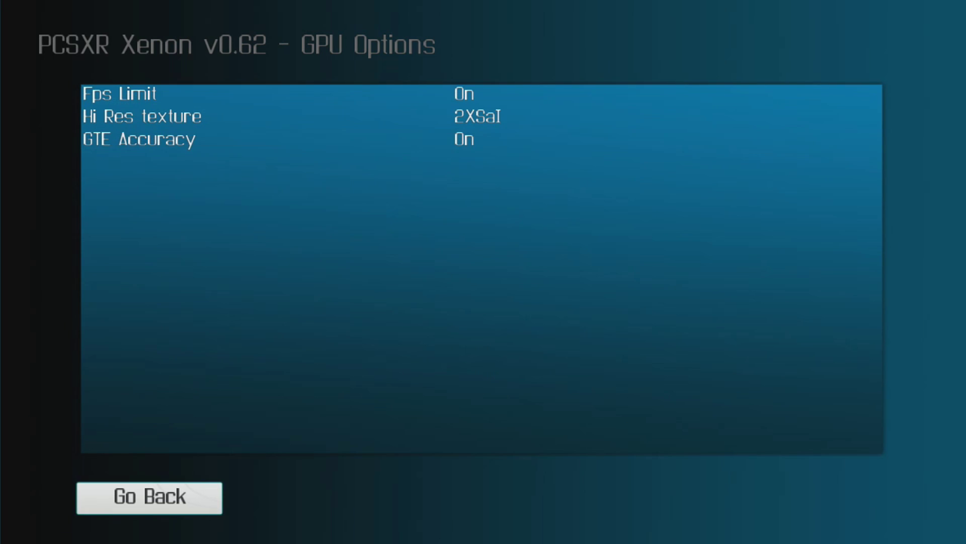
key(Return)
Look over the in-game menu's new game, SPU, GPU and load entries and return to the game.
key(Right)
key(Right)
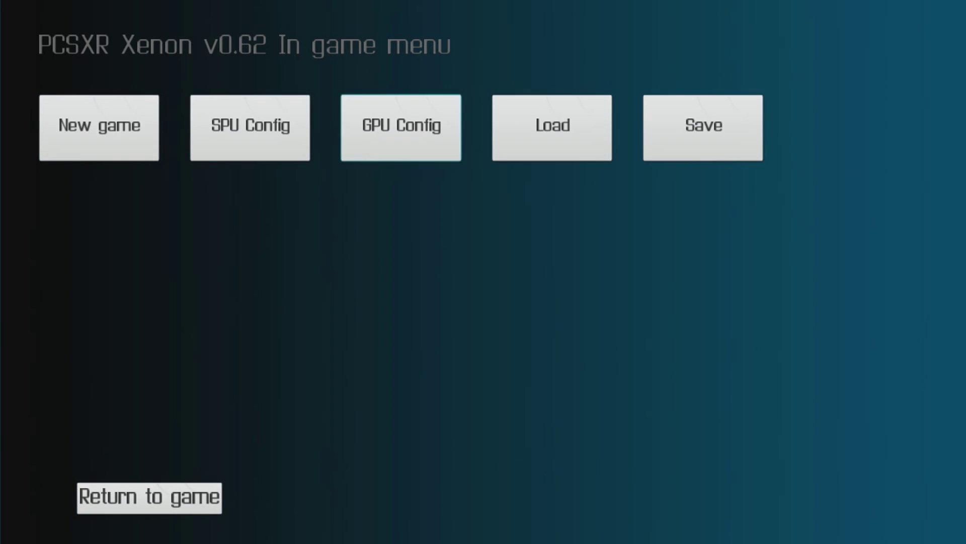
key(Right)
key(Left)
key(Left)
key(Right)
key(Left)
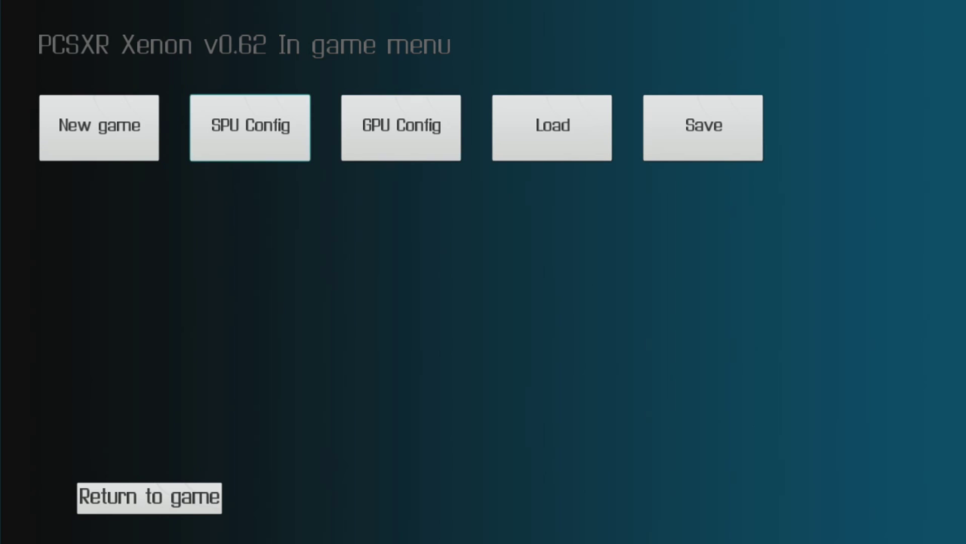
key(Left)
key(Right)
key(Left)
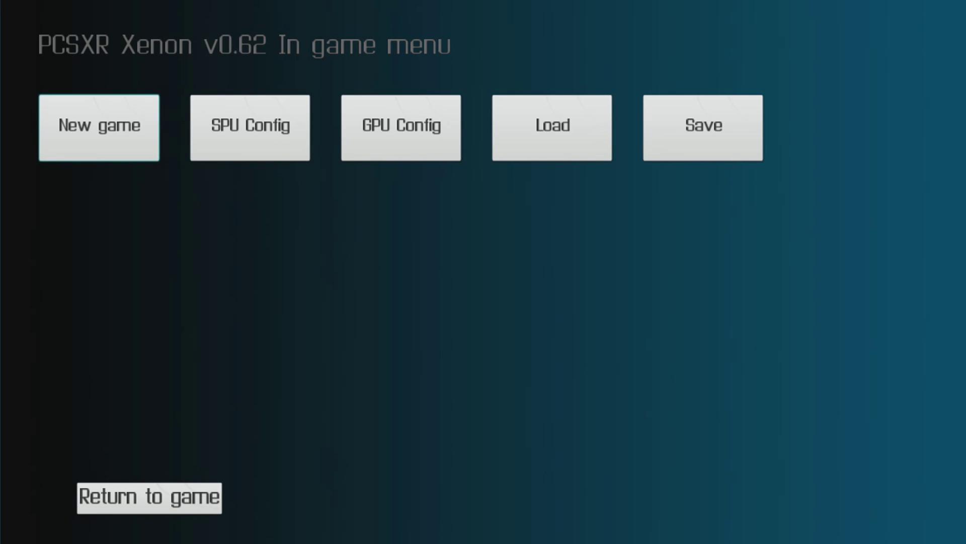
key(Right)
key(Down)
key(Return)
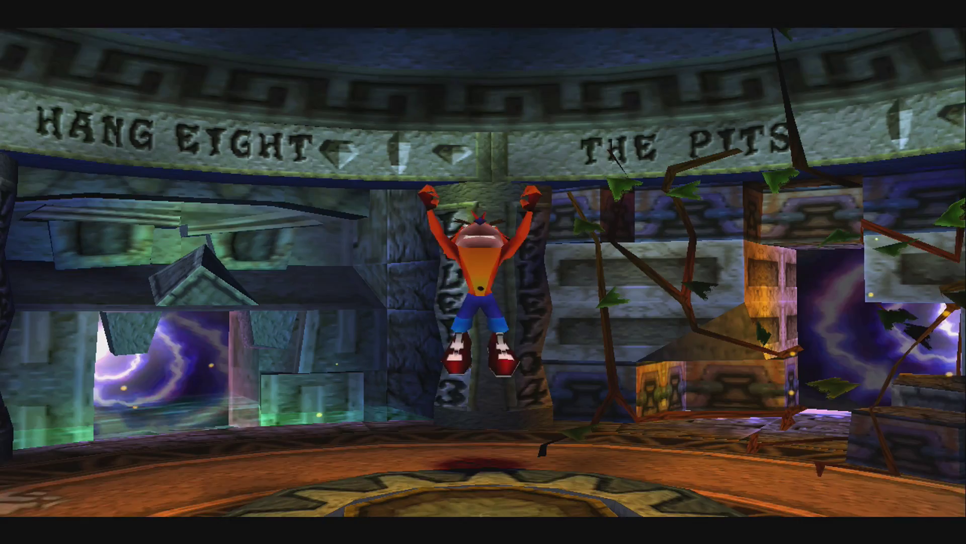
key(Left)
key(Up)
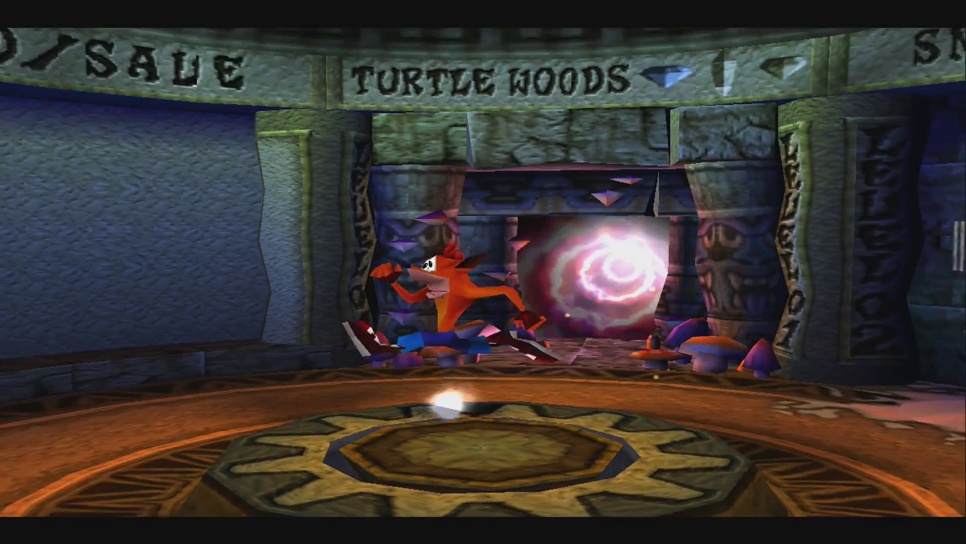
Open the emulator's in-game menu and confirm loading a new game to leave Crash Bandicoot 2.
key(Escape)
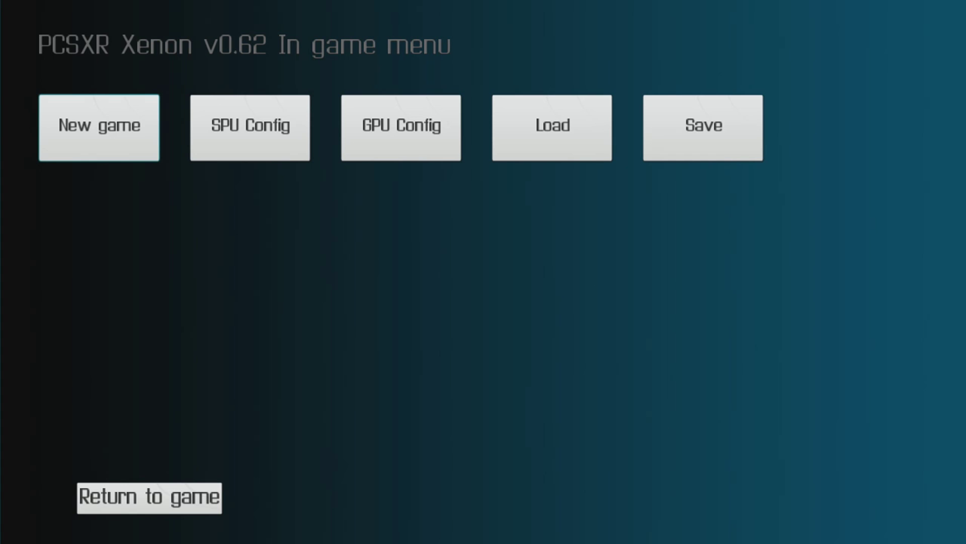
key(Right)
key(Right)
key(Right)
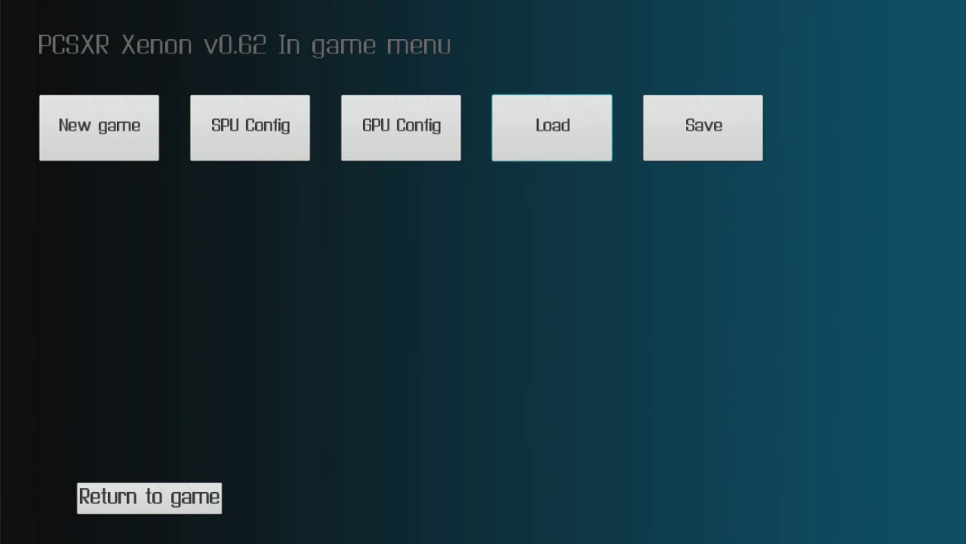
key(Left)
key(Left)
key(Left)
key(Down)
key(Up)
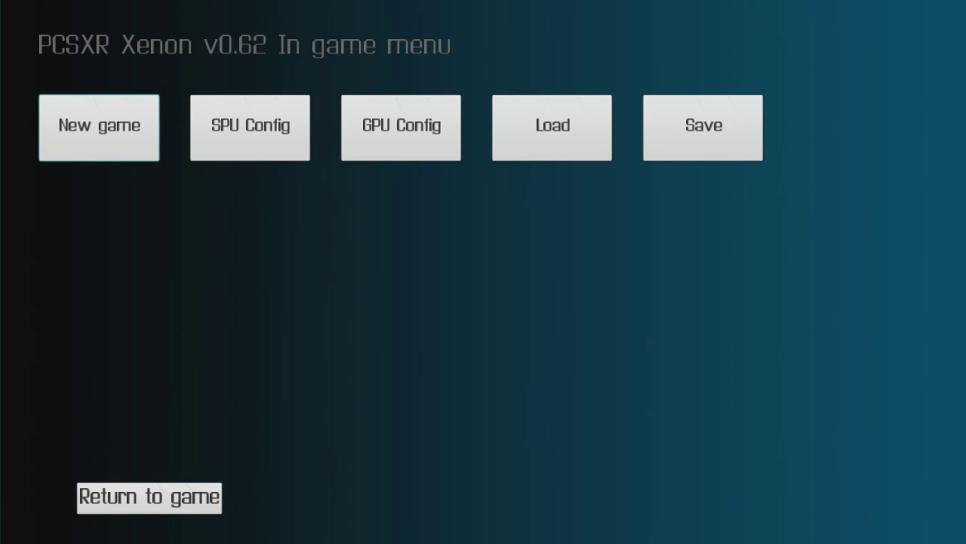
key(Down)
key(Up)
key(Right)
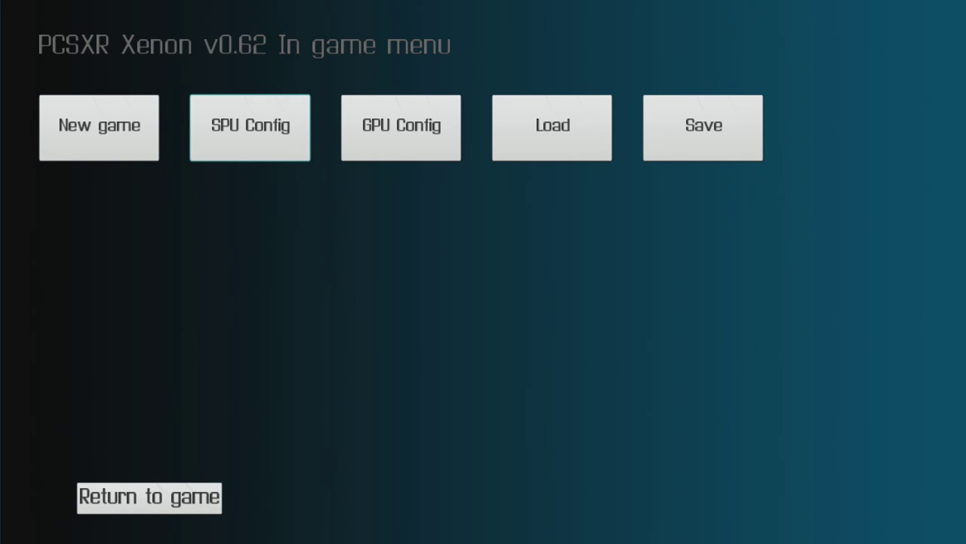
key(Left)
key(Return)
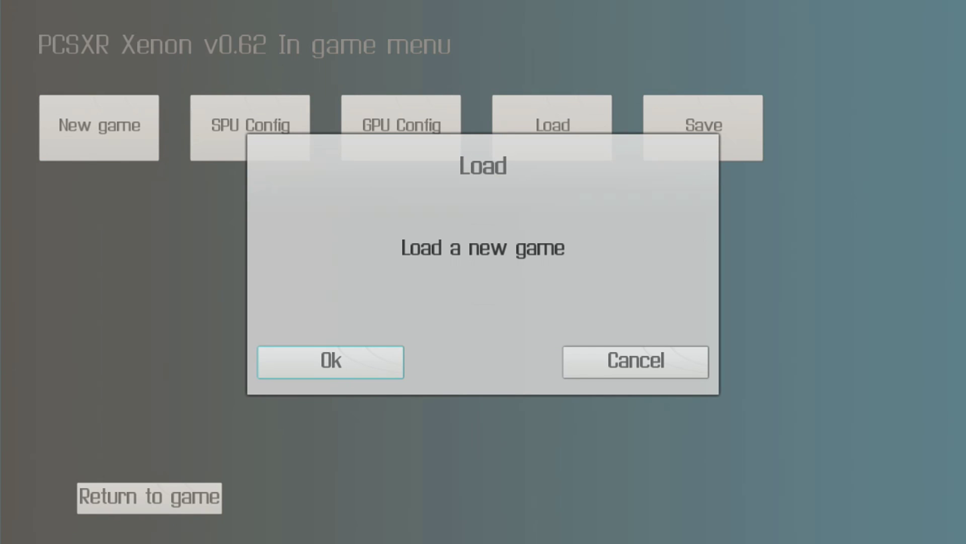
key(Return)
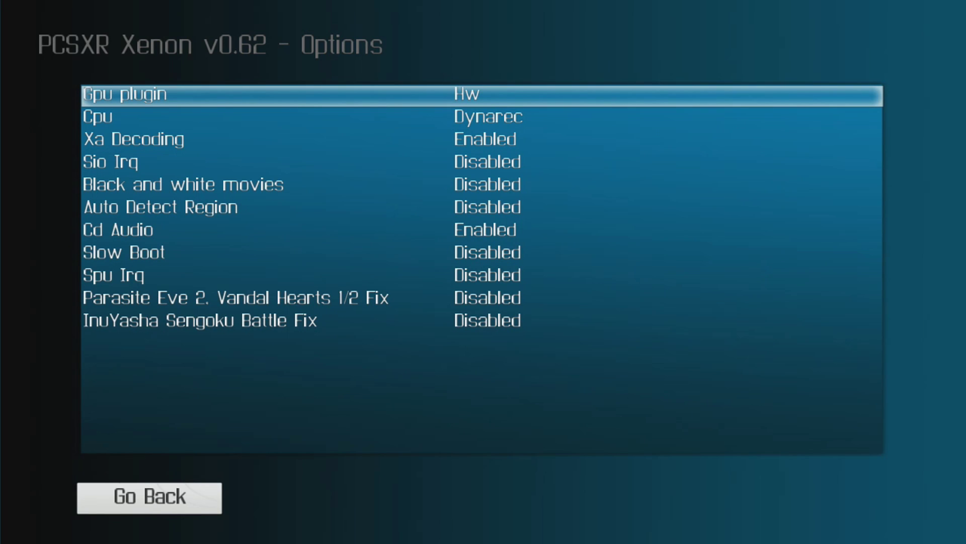
Examine the PCSXR Xenon options, from the Gpu plugin and Cpu settings through to the InuYasha Sengoku Battle Fix.
key(Down)
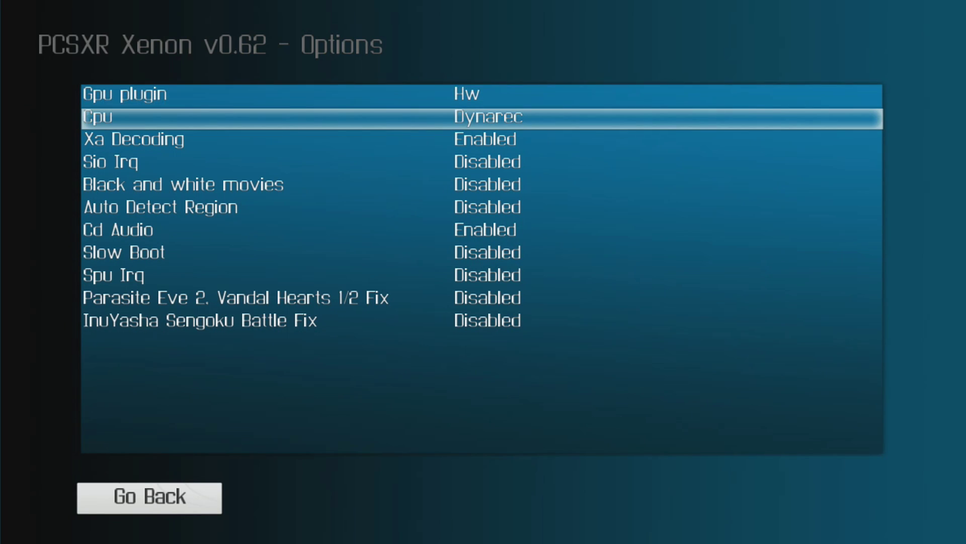
key(Down)
key(Down)
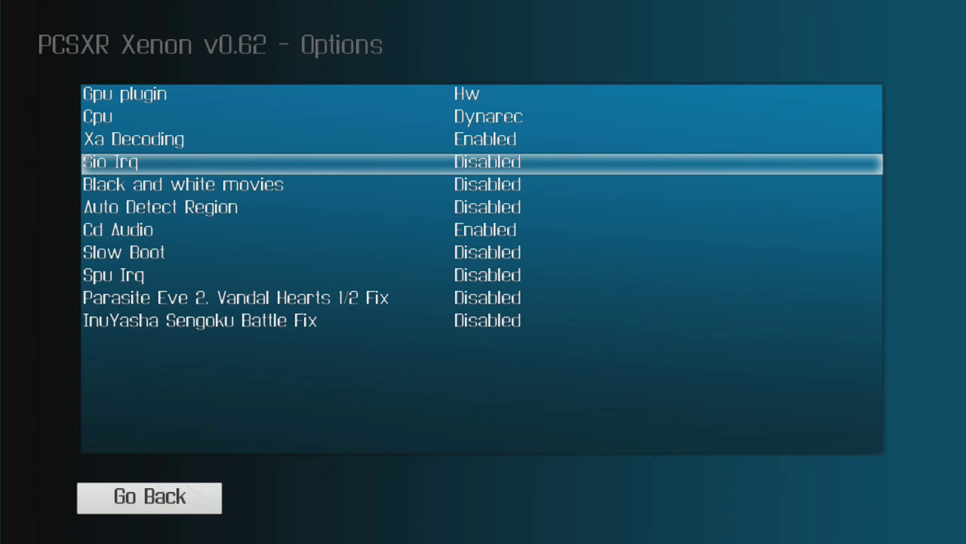
key(Down)
key(Down)
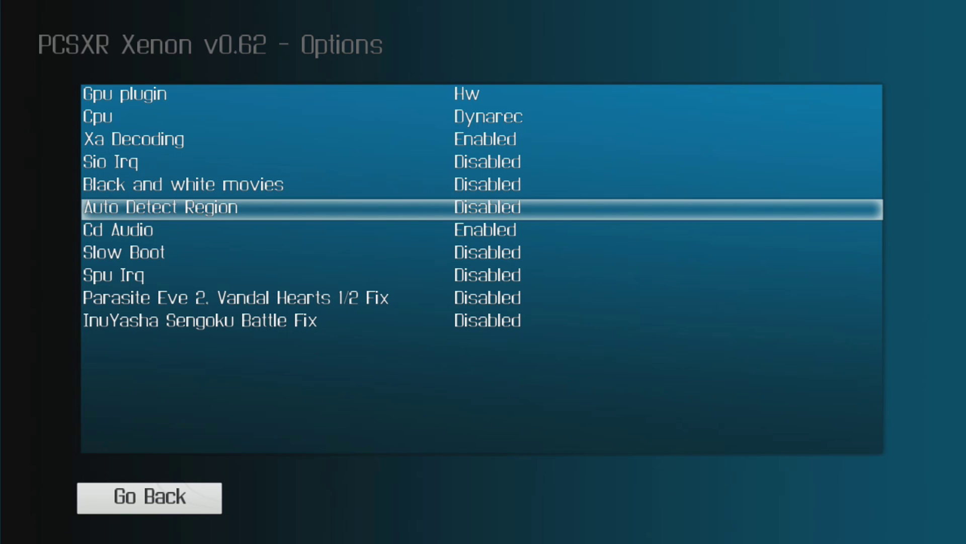
key(Down)
key(Down)
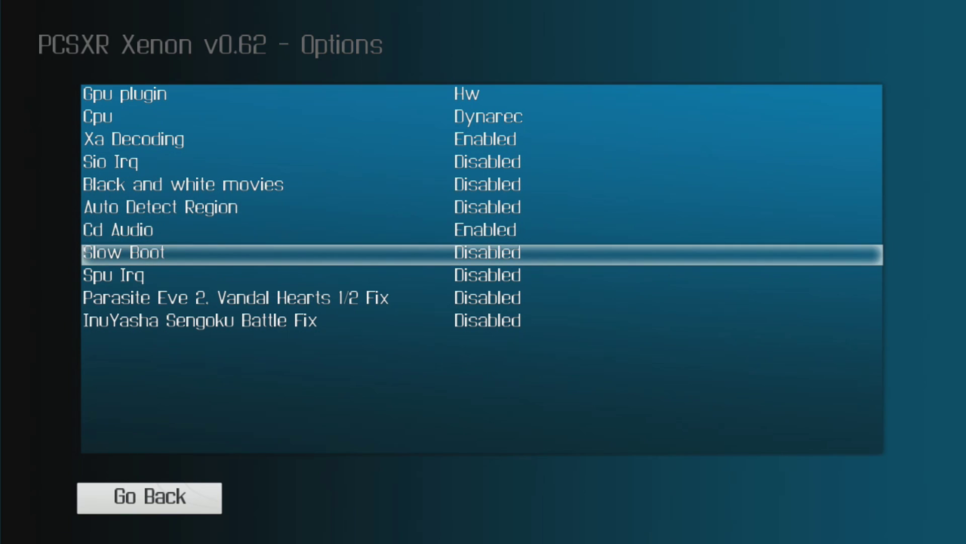
key(Down)
key(Down)
key(Down)
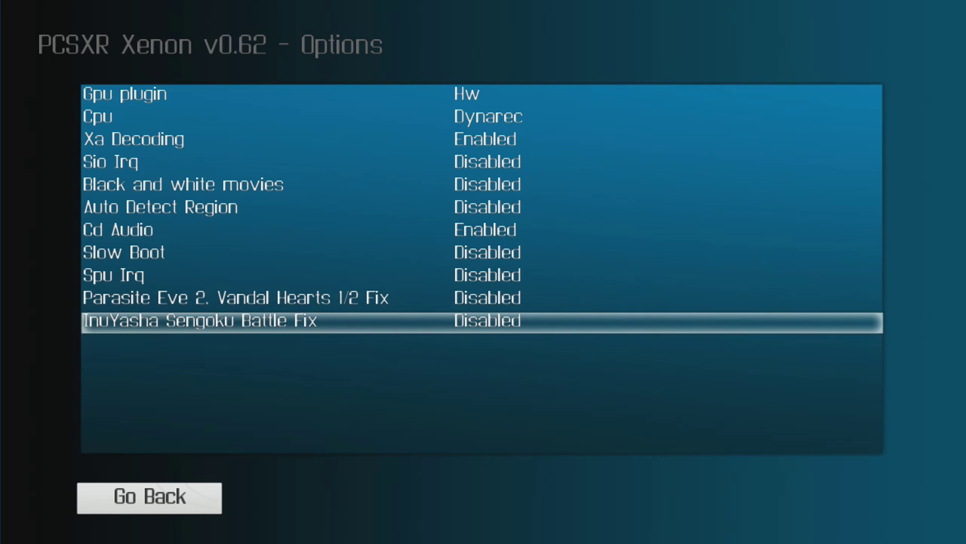
key(Up)
key(Up)
key(Up)
key(Up)
key(Up)
key(Up)
key(Up)
key(Up)
key(Up)
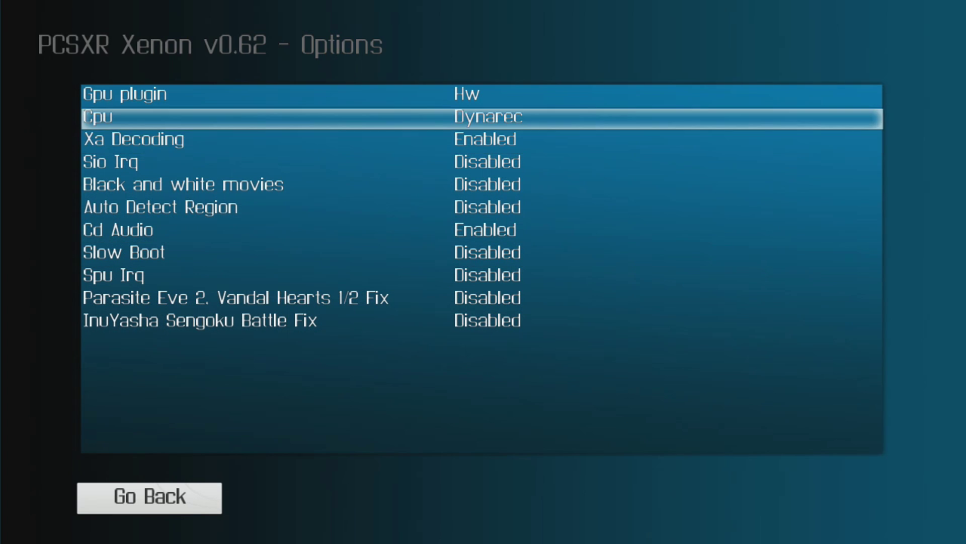
key(Down)
key(Down)
key(Down)
key(Down)
key(Down)
key(Down)
key(Down)
key(Down)
key(Down)
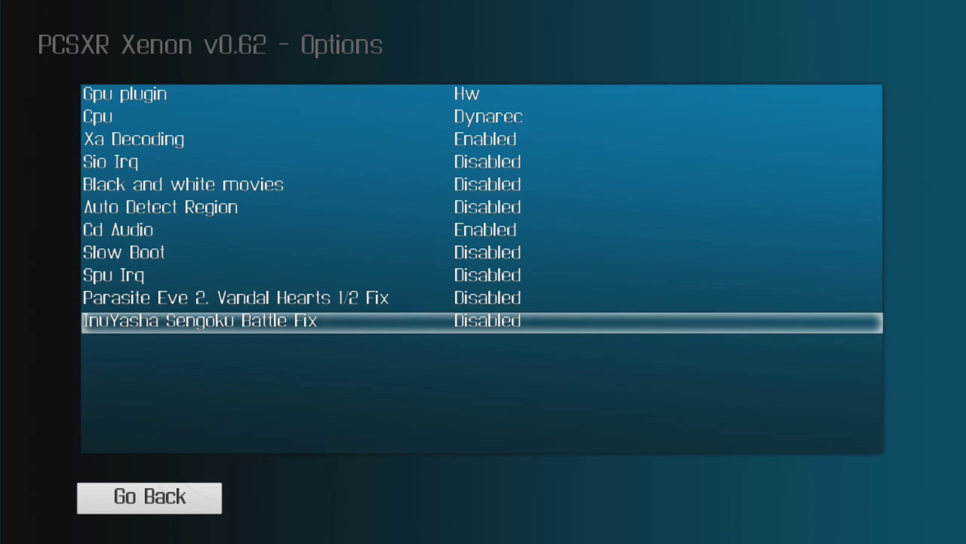
key(Up)
key(Down)
key(Up)
key(Up)
key(Up)
key(Up)
key(Down)
key(Down)
key(Down)
key(Down)
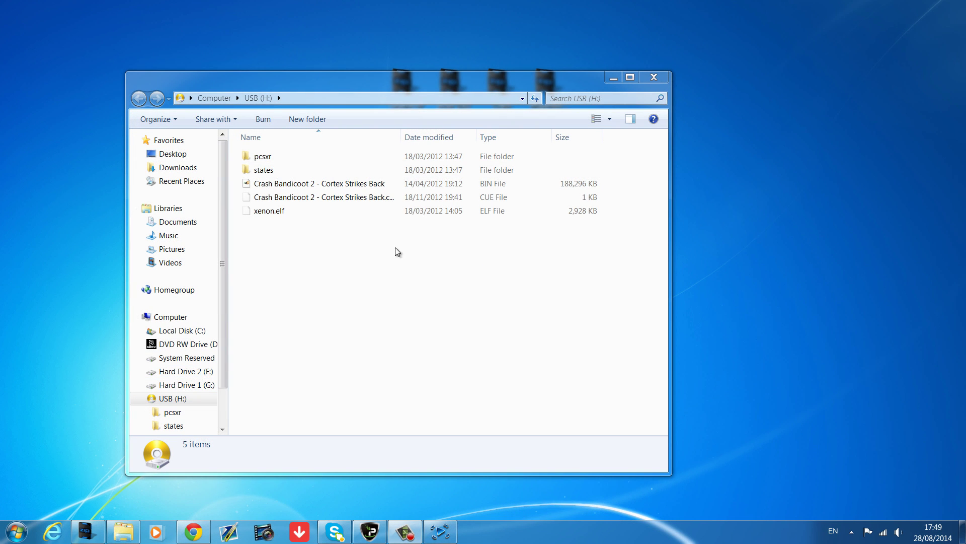
Switch to the PC's USB (H:) folder and delete all the PlayStation emulator and game files from it.
drag(385, 85, 407, 96)
drag(318, 323, 643, 151)
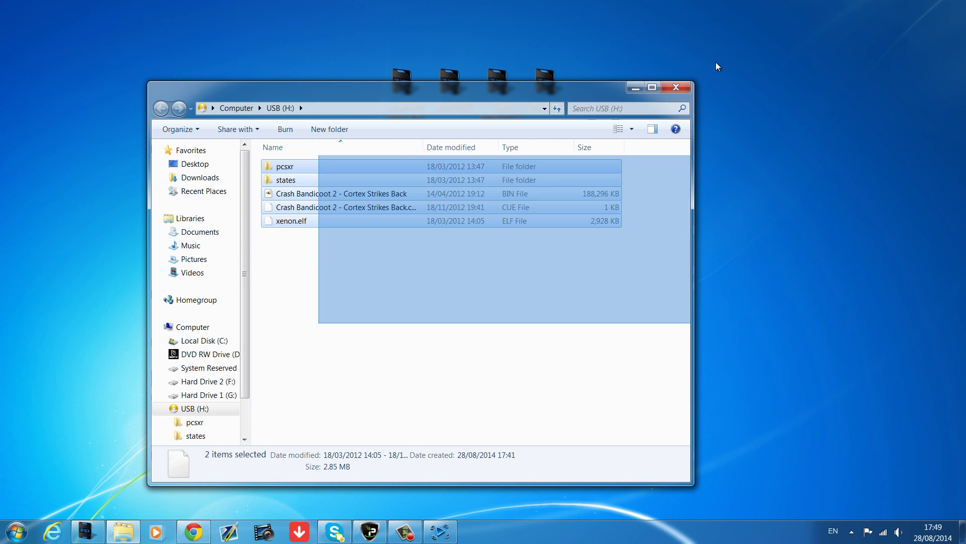
key(Delete)
key(Return)
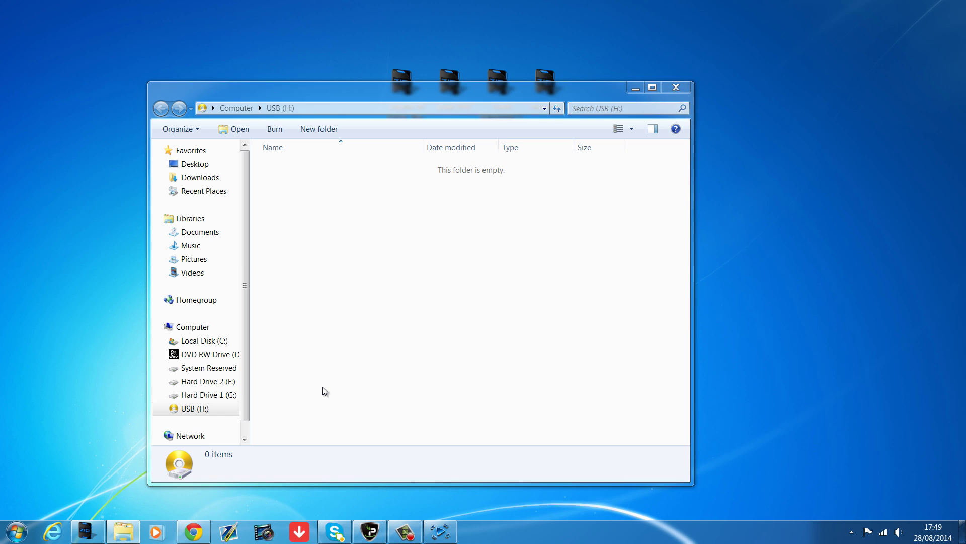
Open the mupen64-360_v0.993_beta2.rar archive from the desktop in WinRAR and dismiss the licence reminder.
drag(455, 95, 418, 143)
double_click(547, 88)
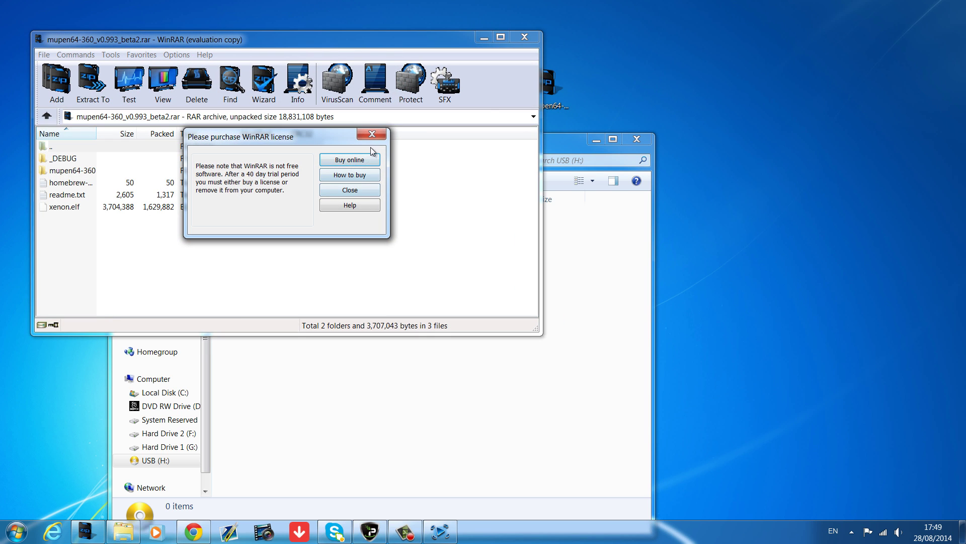
click(372, 134)
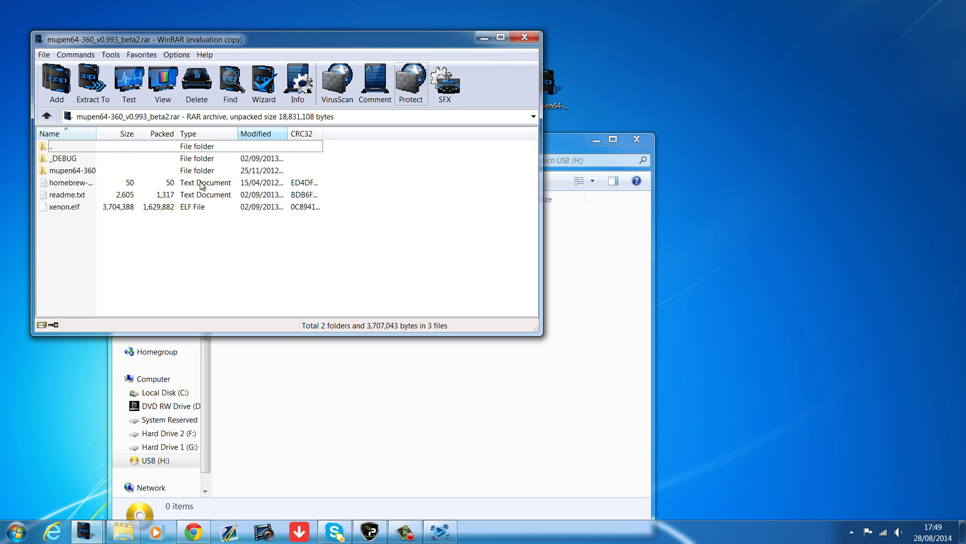
Extract all folders and files of the mupen64-360 archive to the root of the USB drive.
click(154, 194)
ctrl+click(131, 194)
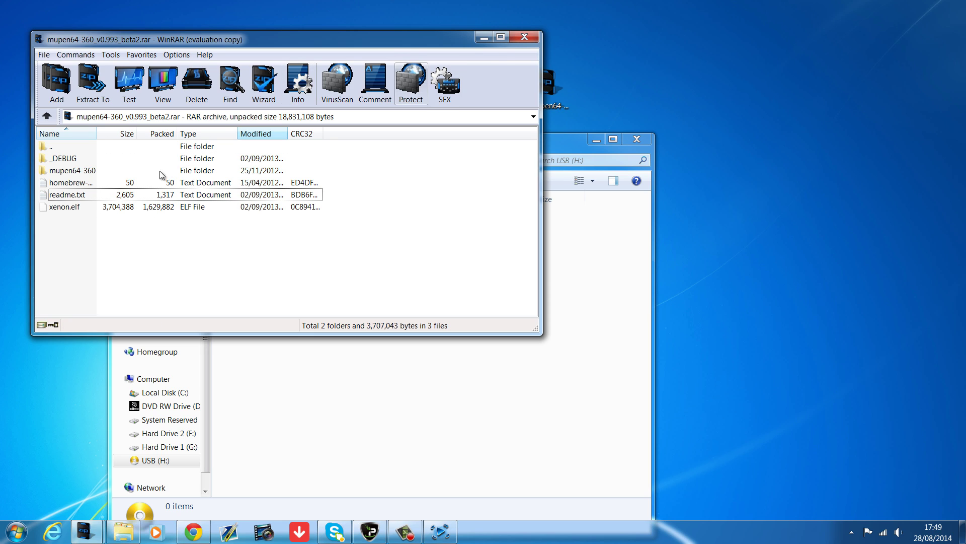
click(90, 160)
ctrl+click(91, 170)
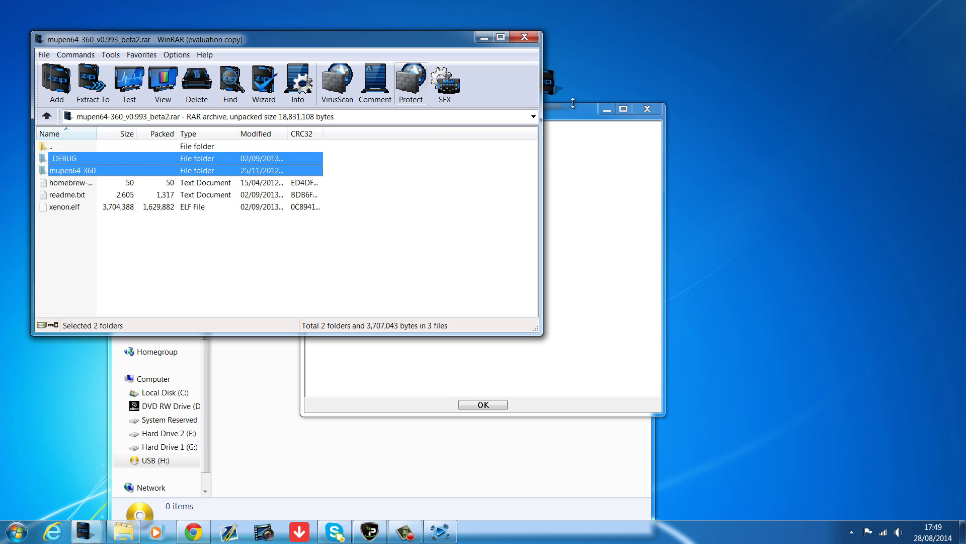
drag(366, 43, 853, 84)
drag(591, 272, 626, 200)
drag(313, 278, 317, 292)
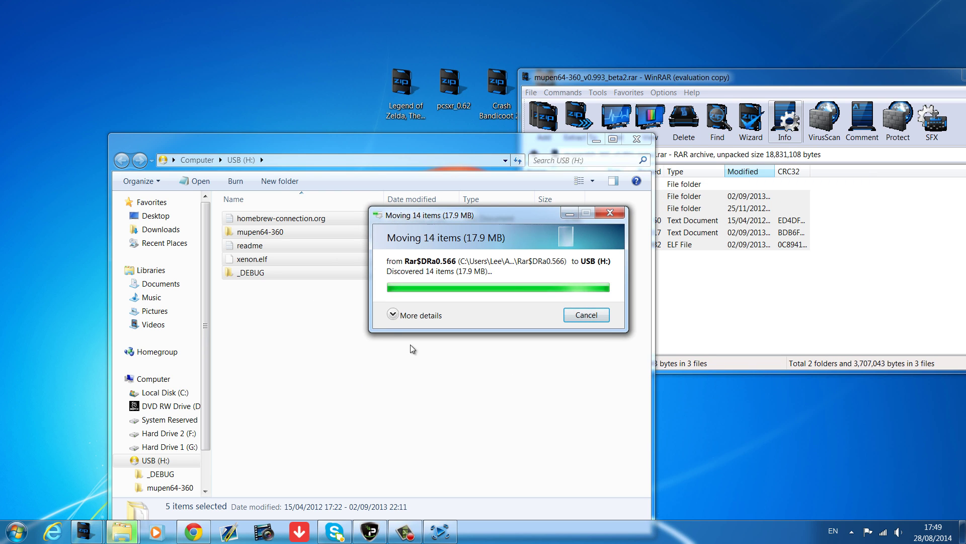
click(289, 312)
Delete the readme and homebrew-connection.org text files from the USB drive and close the mupen64-360 archive.
click(263, 247)
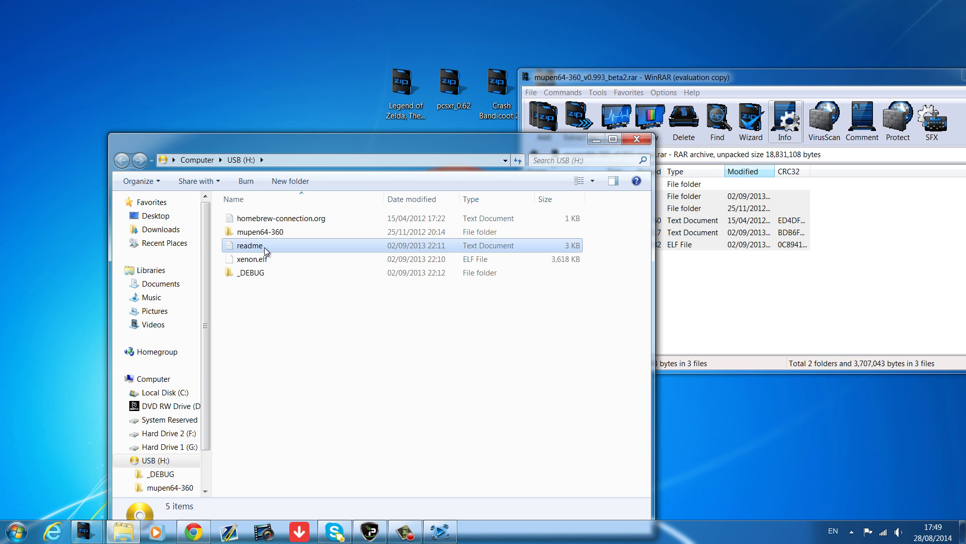
key(Delete)
key(Return)
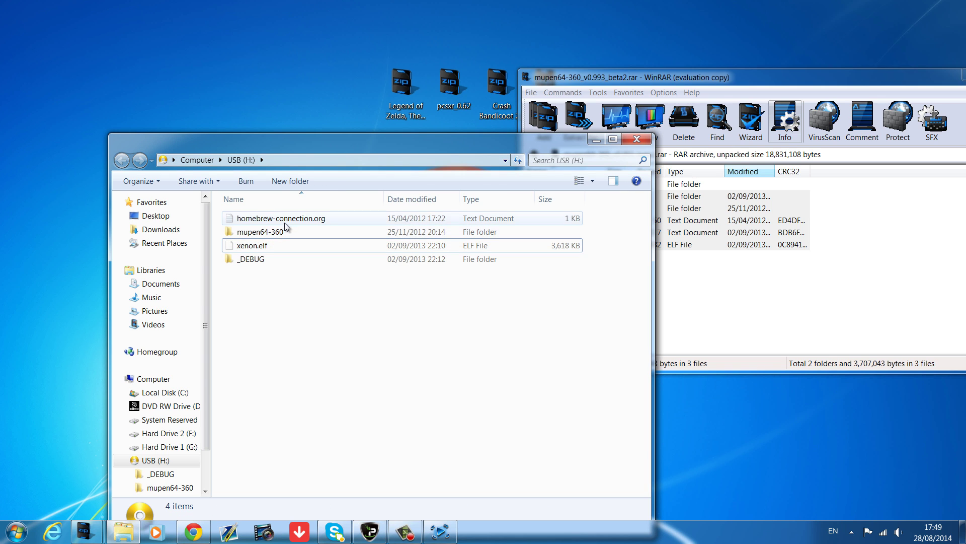
click(285, 223)
key(Delete)
key(Return)
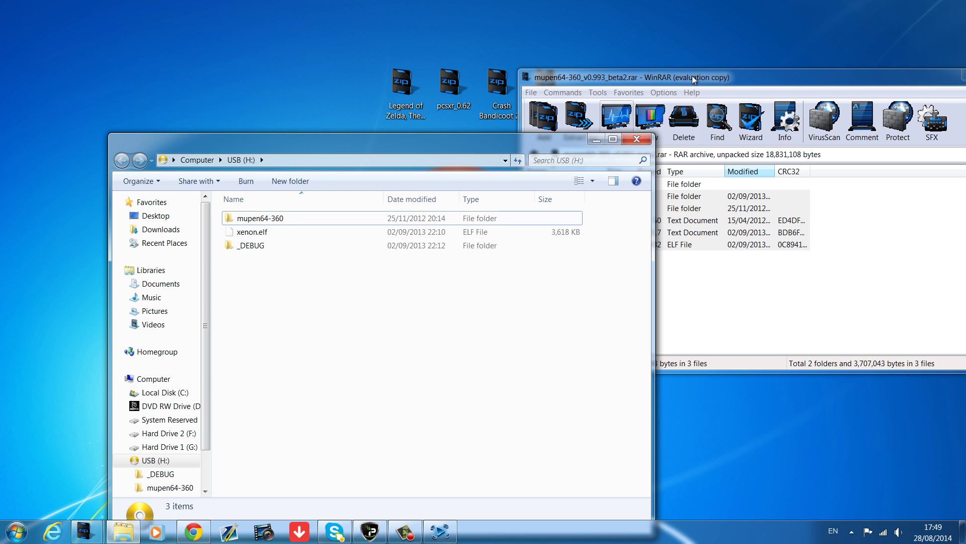
drag(949, 83, 815, 100)
click(856, 102)
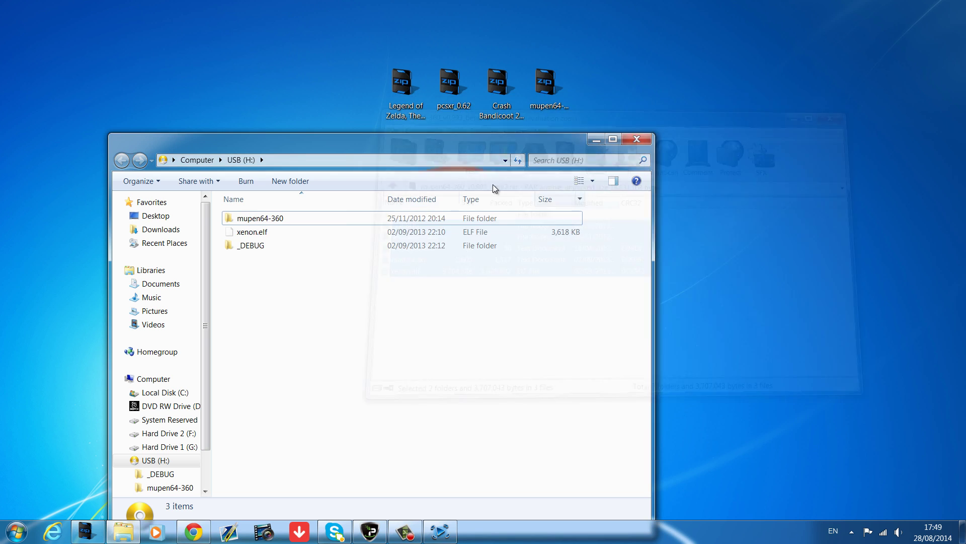
Open the Legend of Zelda, The - Ocarina of Time.zip archive and extract its N64 file to the USB drive's root.
double_click(393, 101)
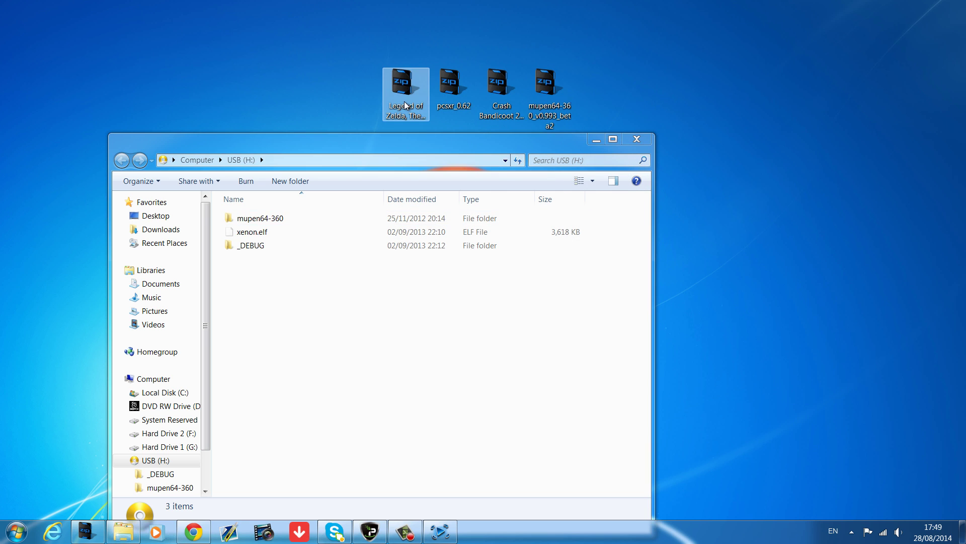
drag(382, 57, 768, 44)
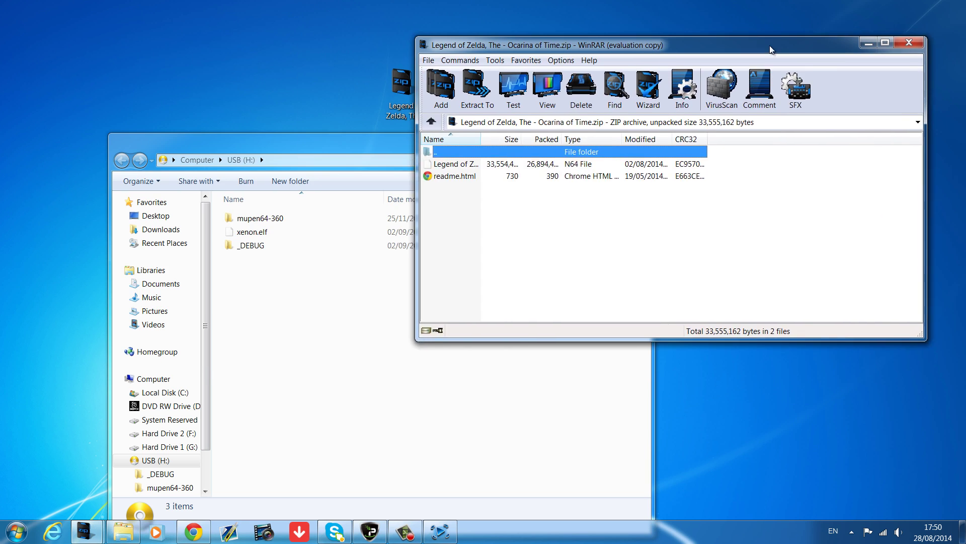
click(774, 136)
drag(512, 161, 269, 394)
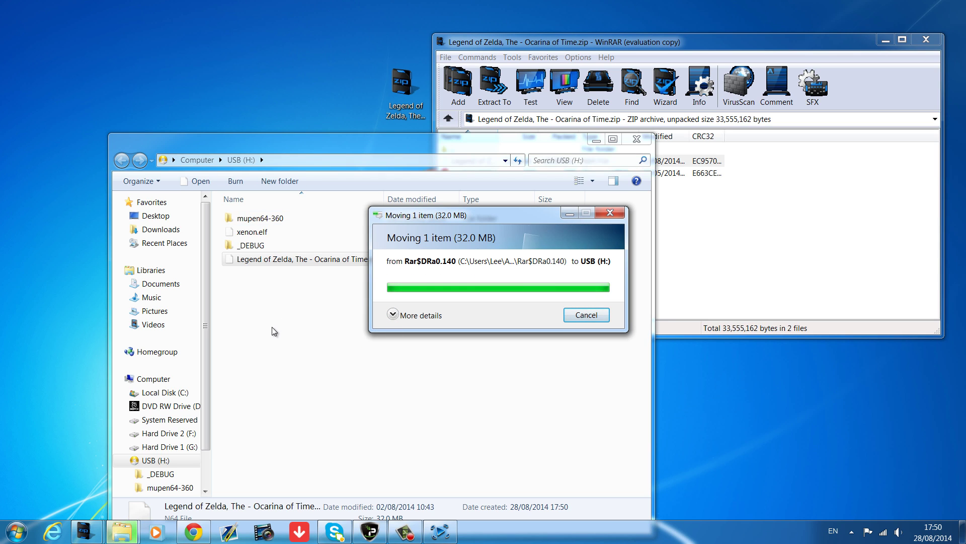
click(408, 364)
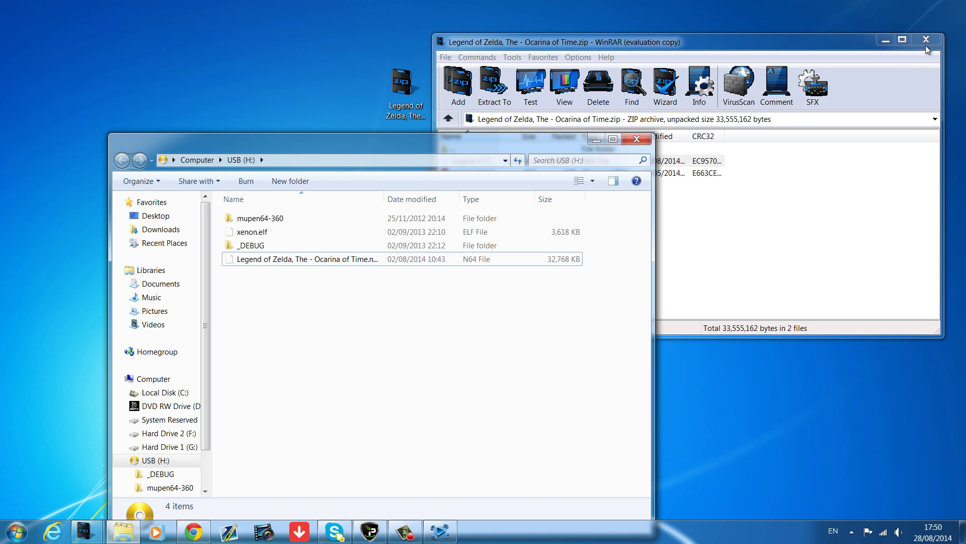
Look over the emulator and game files on the USB drive and close its window.
drag(330, 147, 403, 143)
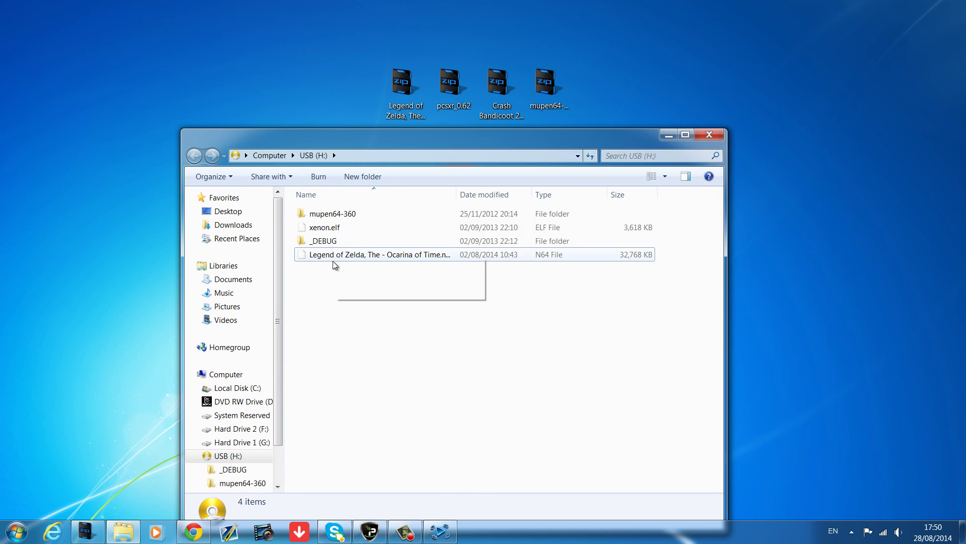
drag(291, 205, 363, 372)
click(359, 332)
key(ctrl+a)
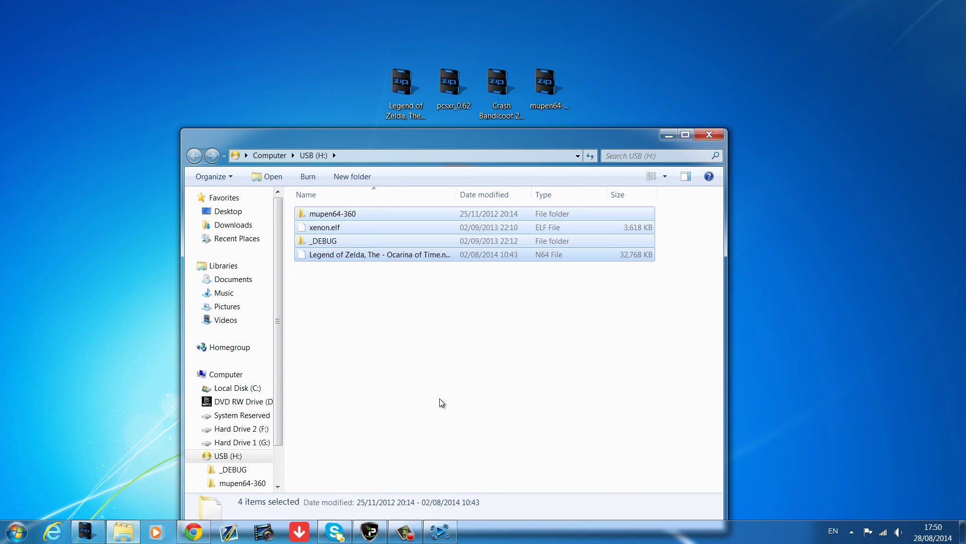
click(699, 135)
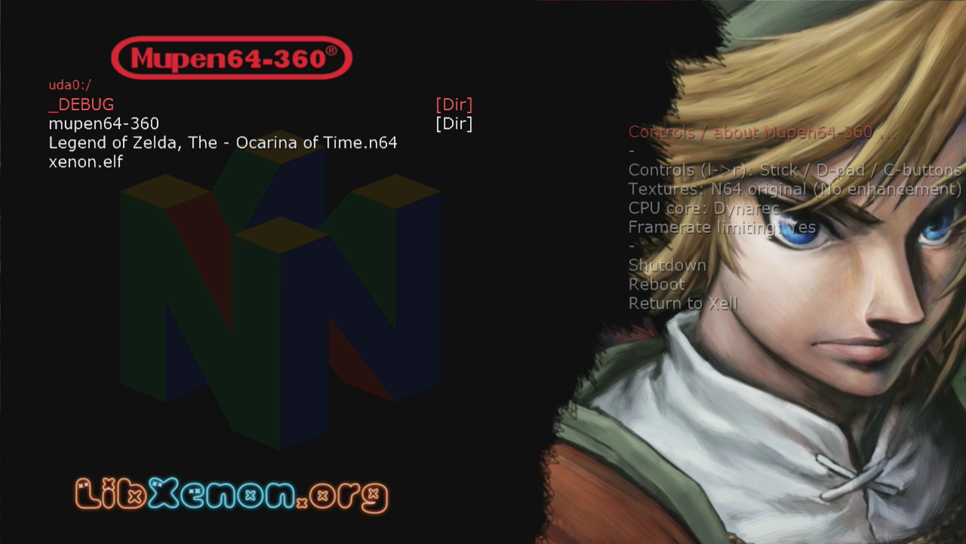
In Mupen64-360, choose Legend of Zelda, The - Ocarina of Time.n64 from the USB drive's file list to run it.
key(Down)
key(Down)
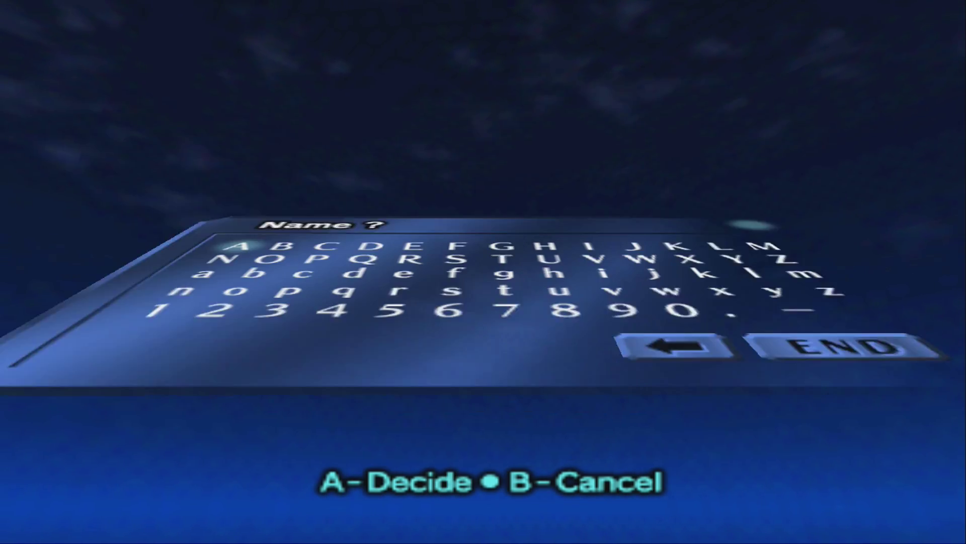
Enter the player's name for the new Zelda save file.
key(Right)
key(Right)
key(Right)
key(Right)
key(Right)
key(Right)
key(Right)
key(Right)
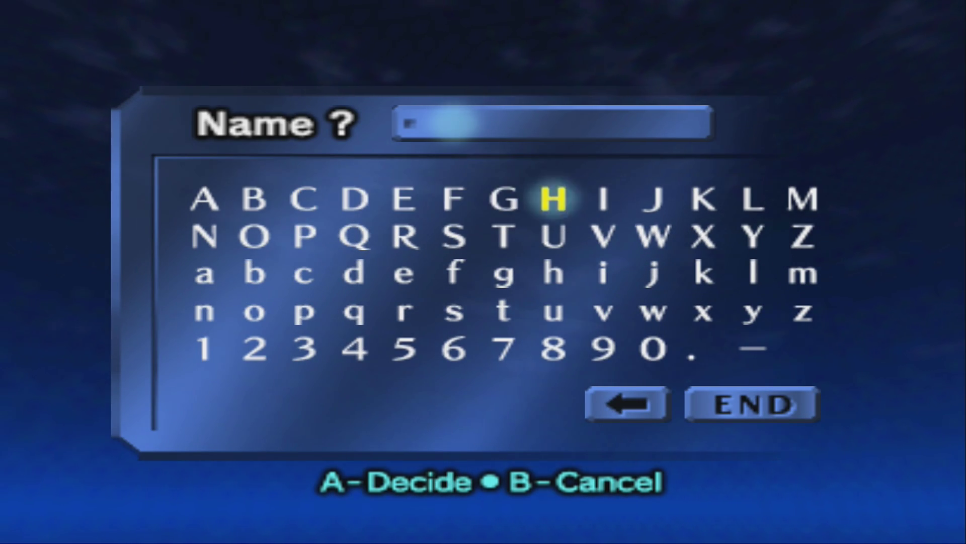
key(Right)
key(Right)
key(Right)
key(Return)
key(Down)
key(Left)
key(Left)
key(Left)
key(Left)
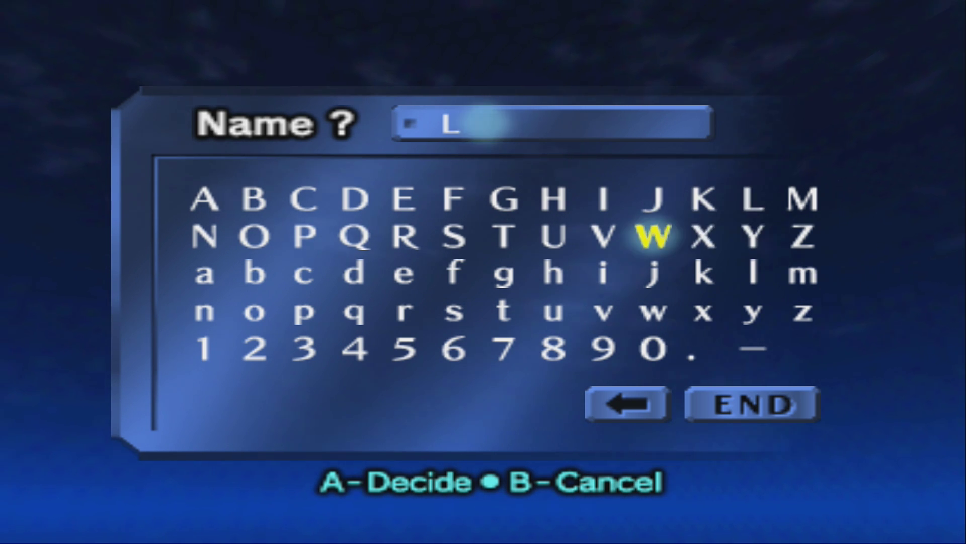
key(Left)
key(Left)
key(Left)
key(Down)
key(Return)
key(Return)
key(Right)
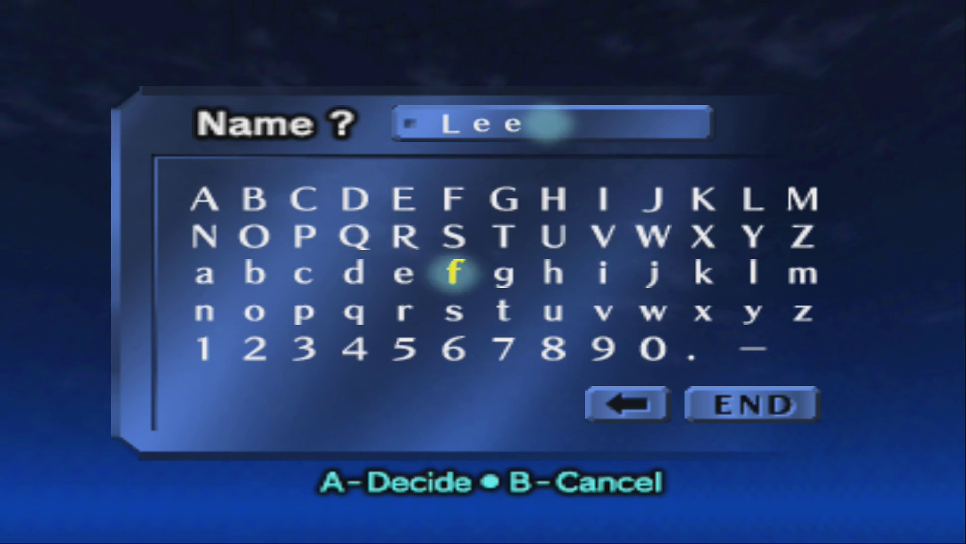
Finish the name entry to register the player in File 1.
key(Right)
key(Right)
key(Right)
key(Right)
key(Right)
key(Right)
key(Down)
key(Down)
key(Down)
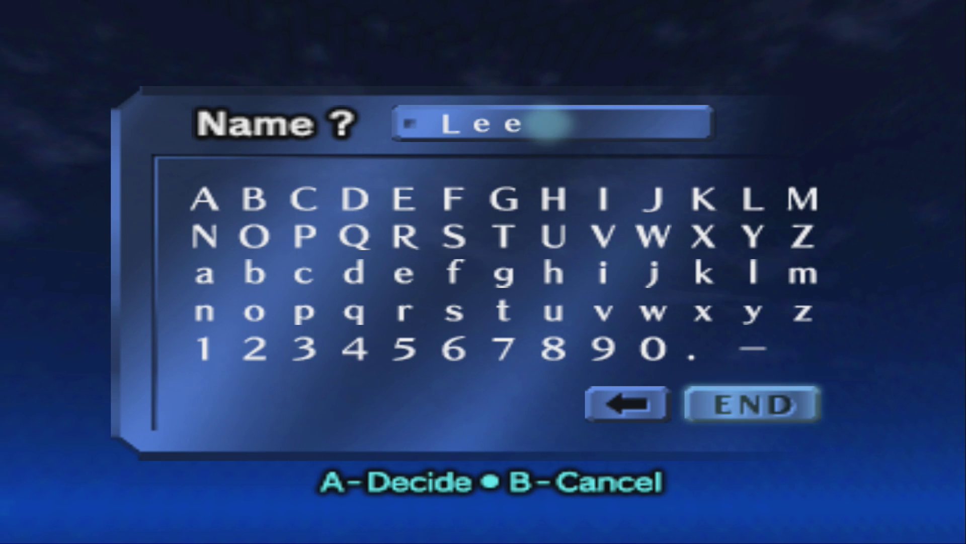
key(Return)
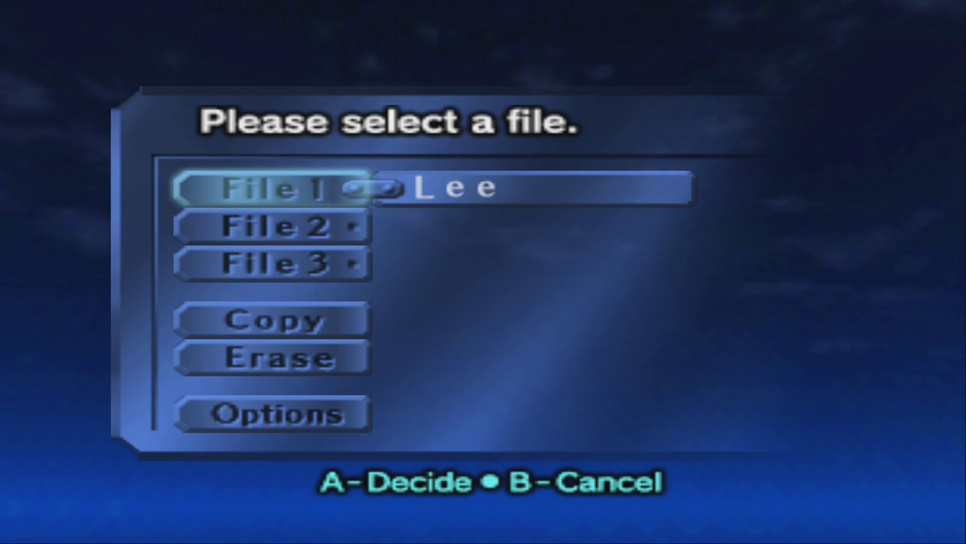